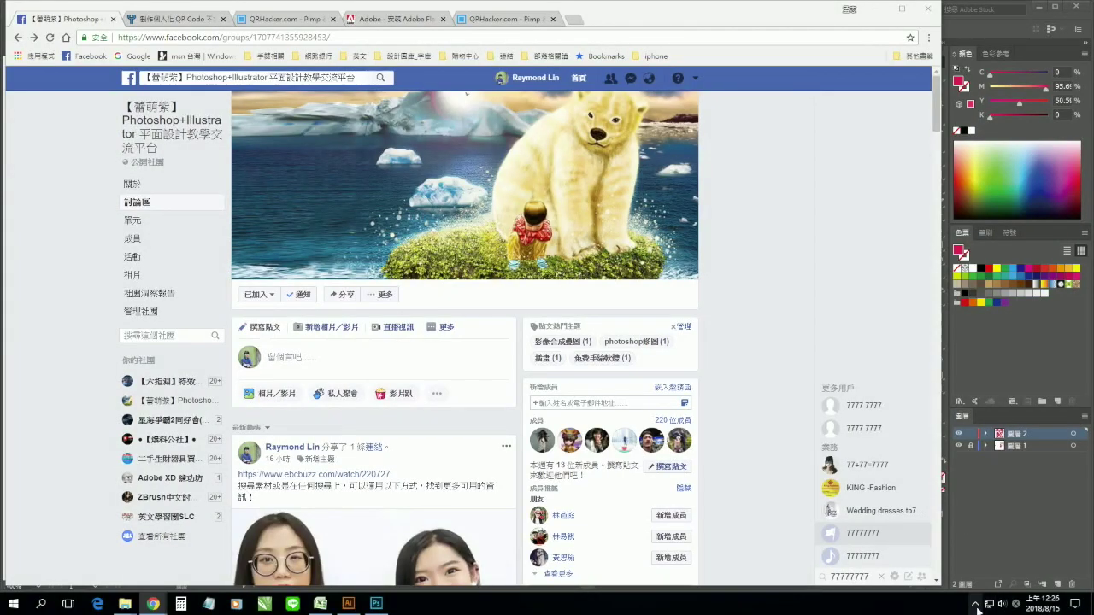
Step: Bring Chrome forward and show the QRHacker.com tab with the Facebook group's QR code
left_click(974, 584)
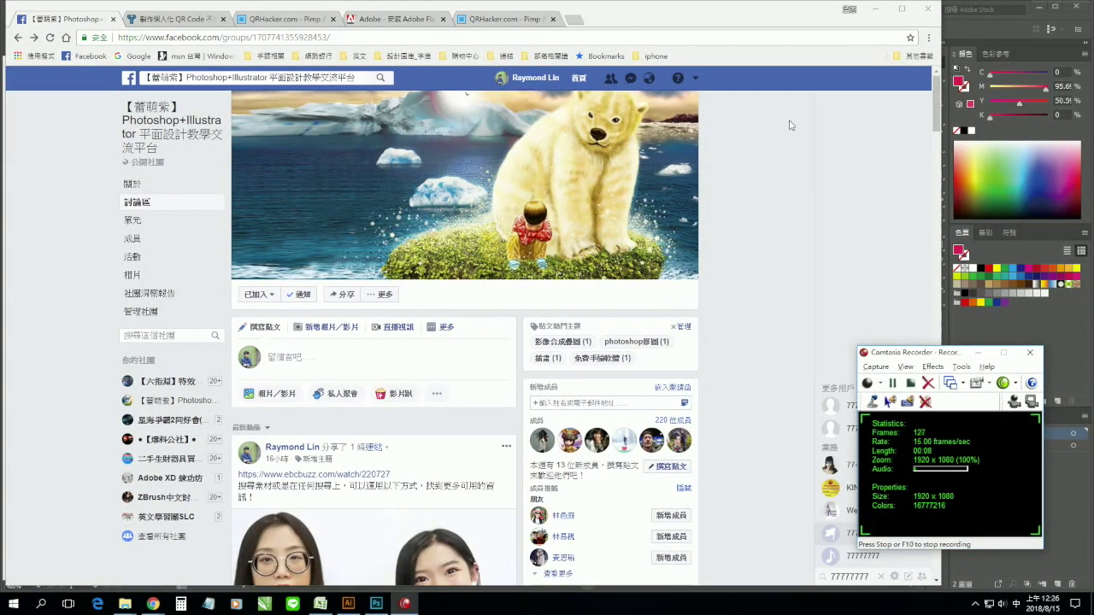
left_click(882, 518)
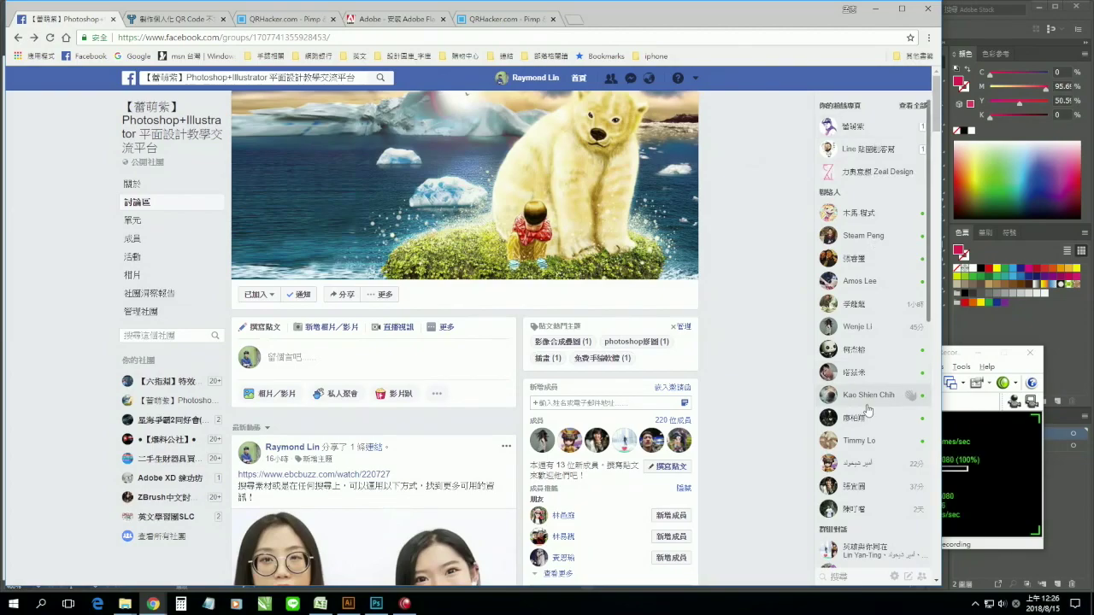
left_click(488, 19)
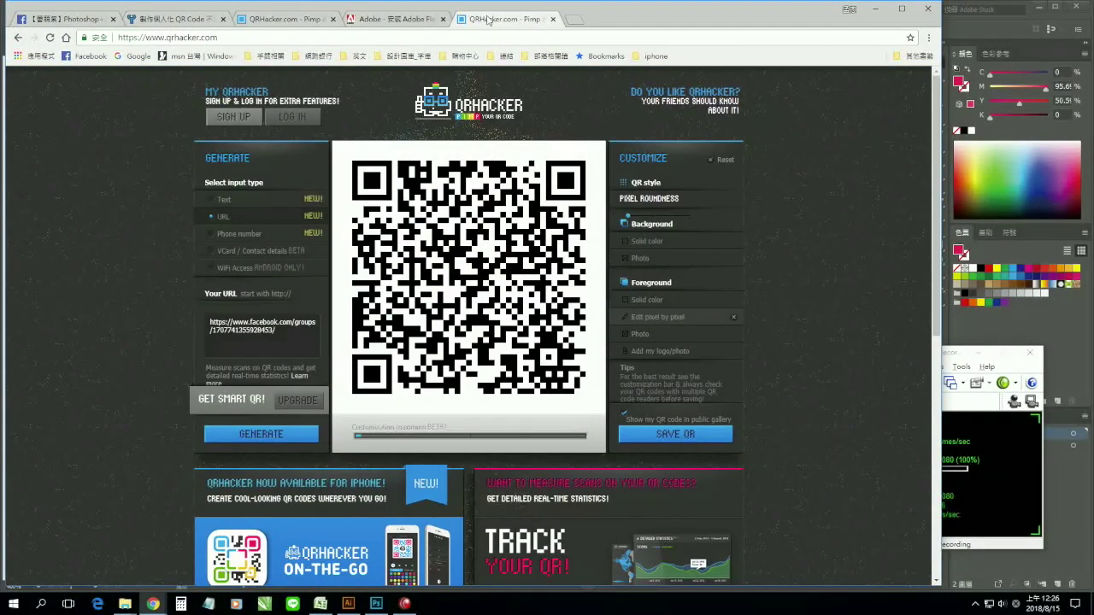
Step: Glance at the techbang QR article tab, then return to the QRHacker page requesting Flash
left_click(275, 20)
left_click(177, 19)
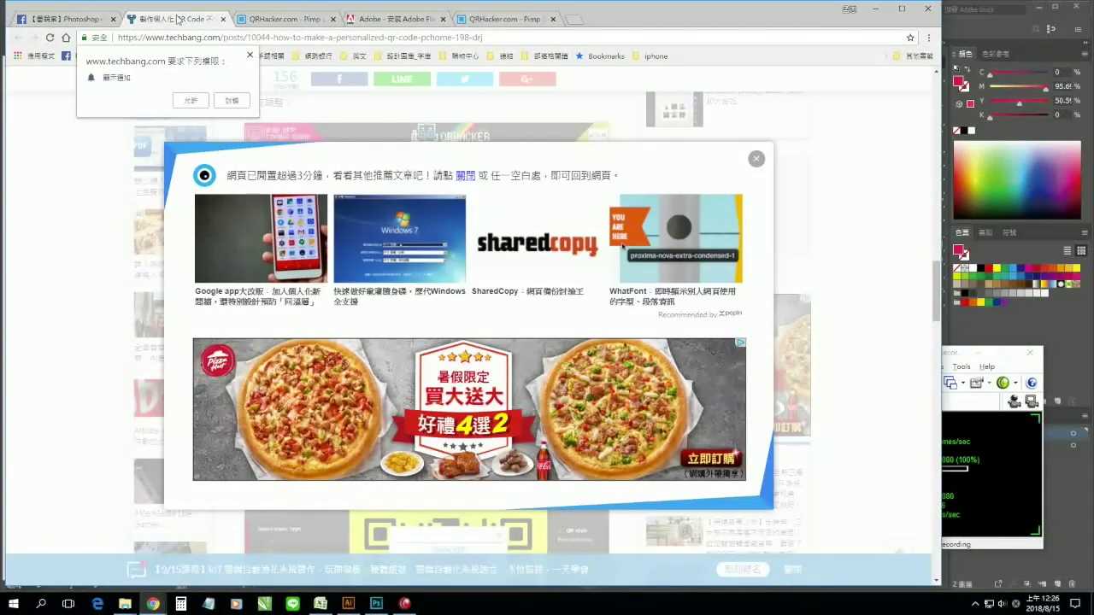
left_click(285, 27)
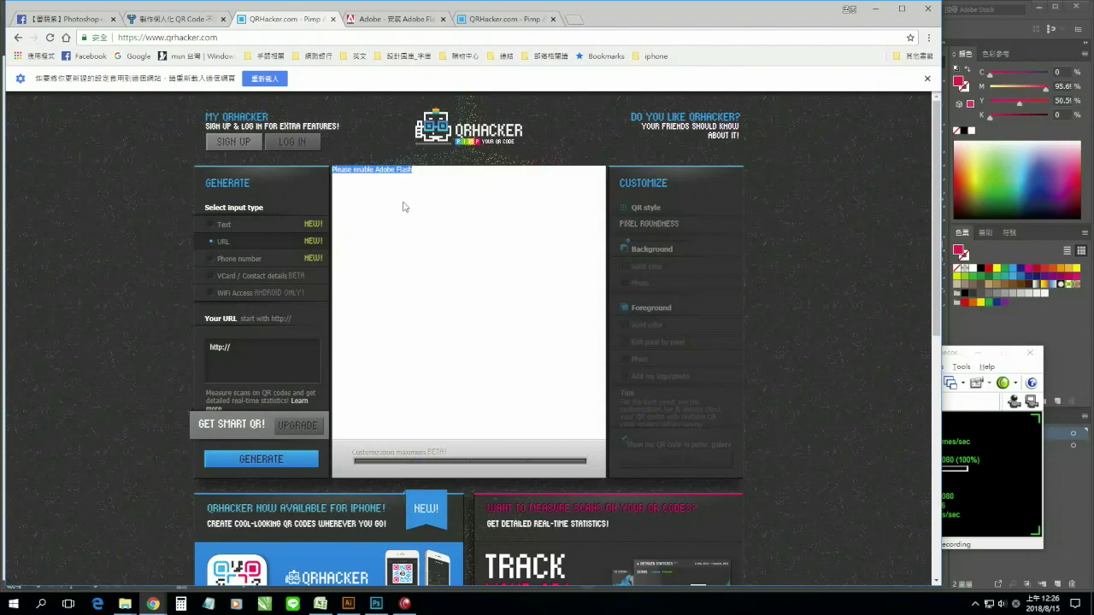
Step: Check the Adobe Flash Player download page, then go back to the QRHacker generator
left_click(350, 174)
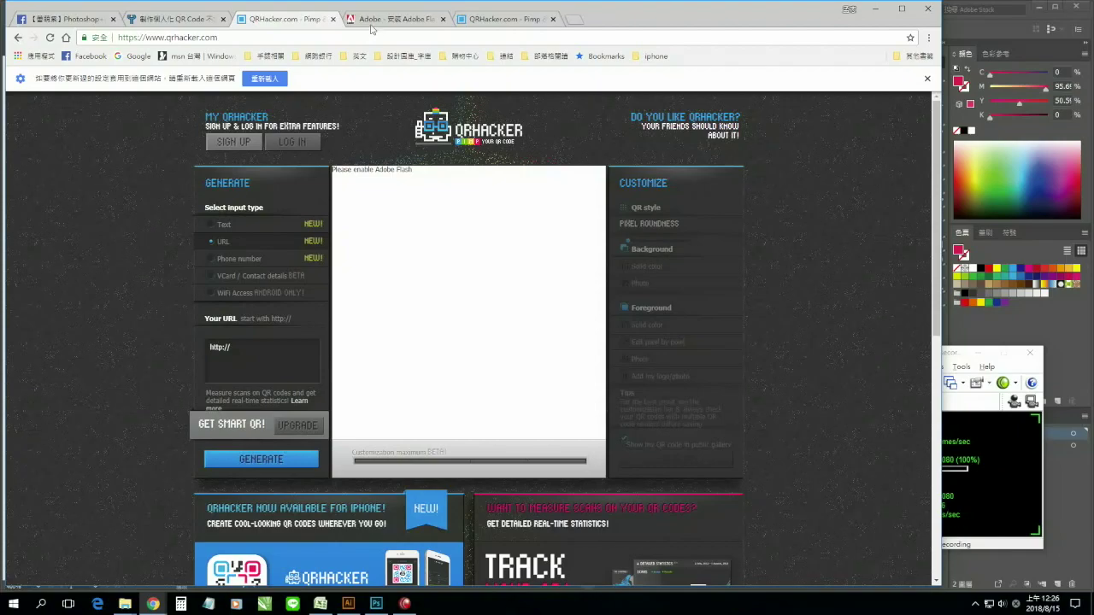
left_click(371, 25)
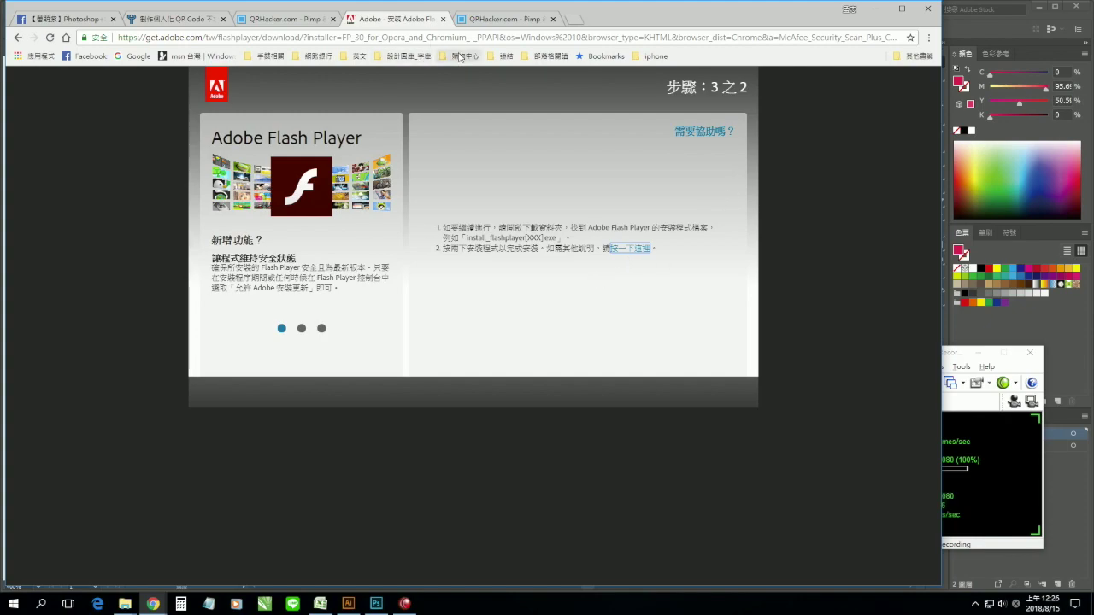
left_click(287, 19)
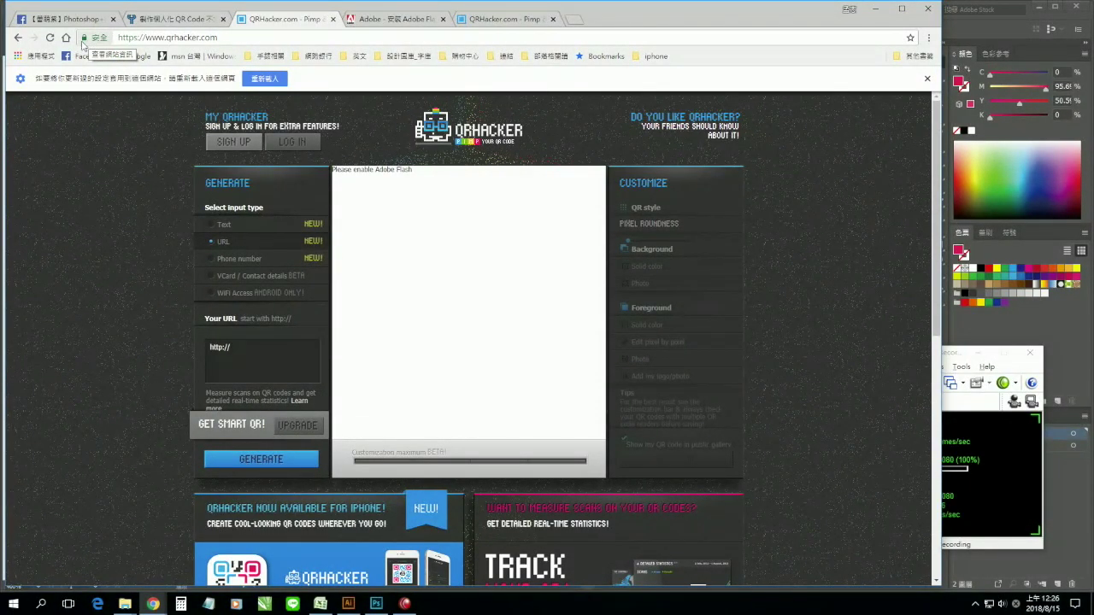
Step: Set Flash to 允許 (Allow) in the site permissions and return to the working QRHacker tab
left_click(83, 39)
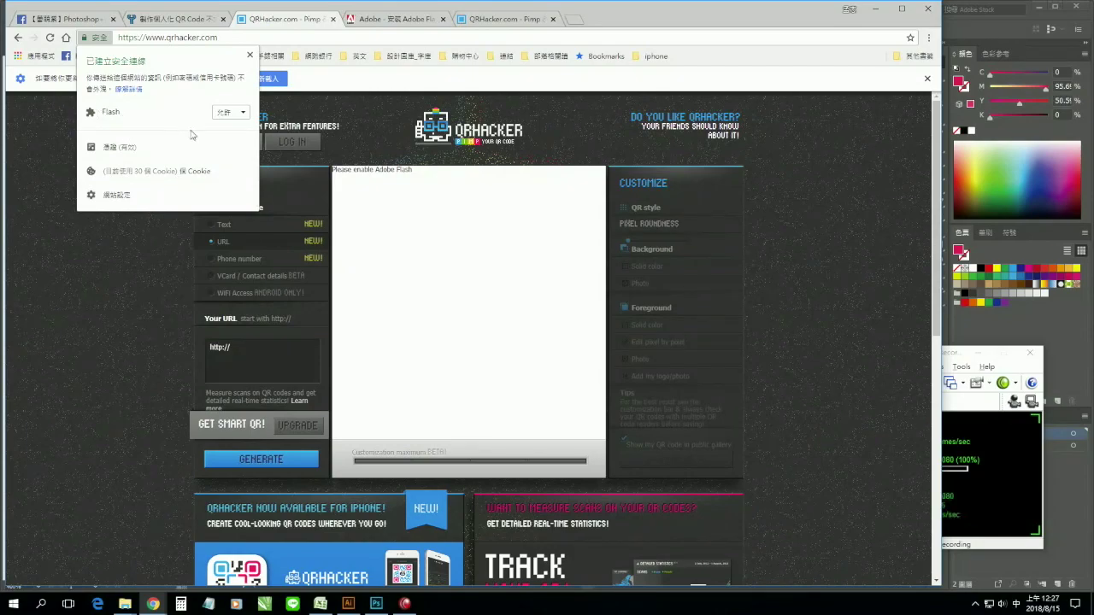
left_click(226, 115)
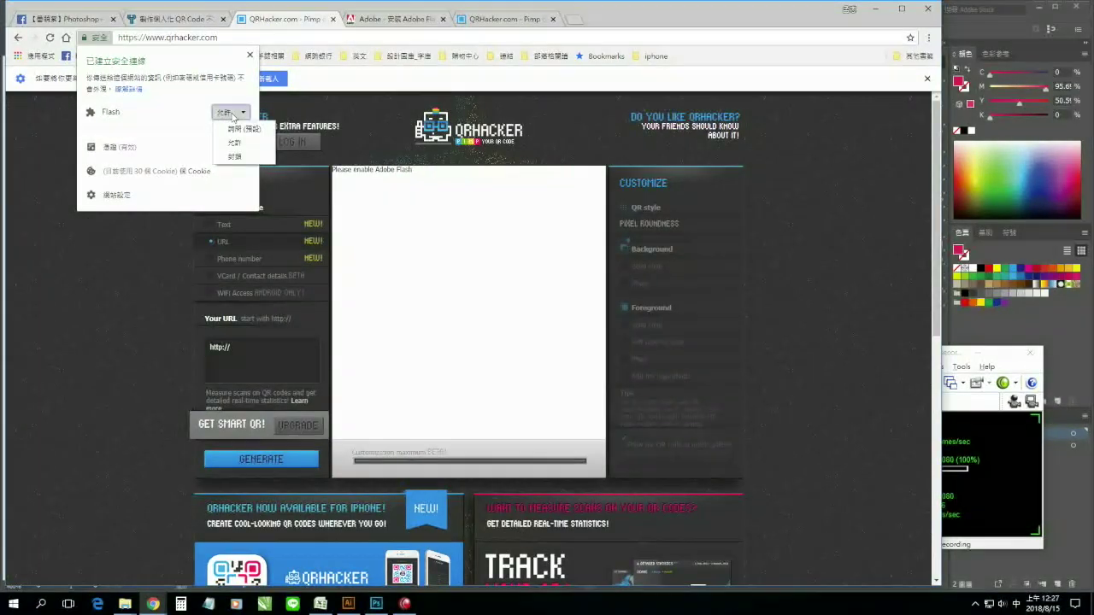
left_click(233, 142)
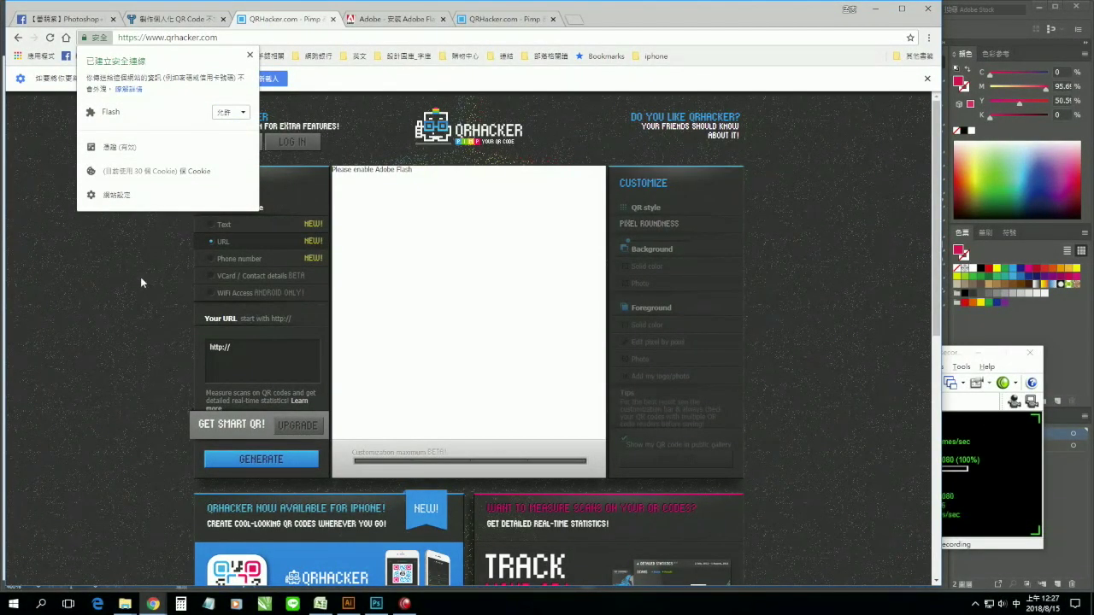
left_click(143, 253)
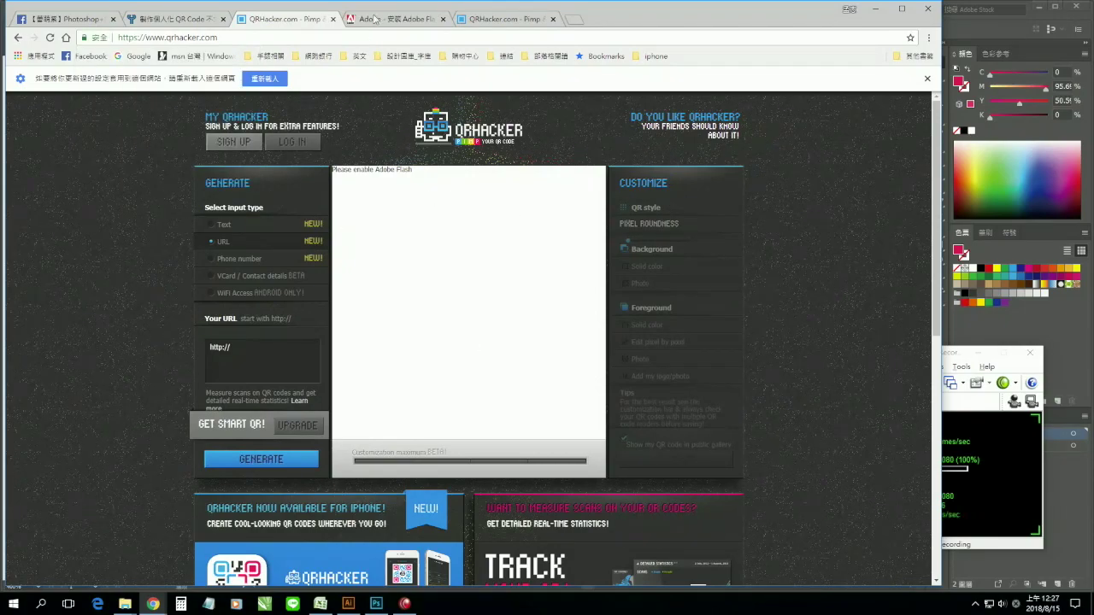
left_click(528, 24)
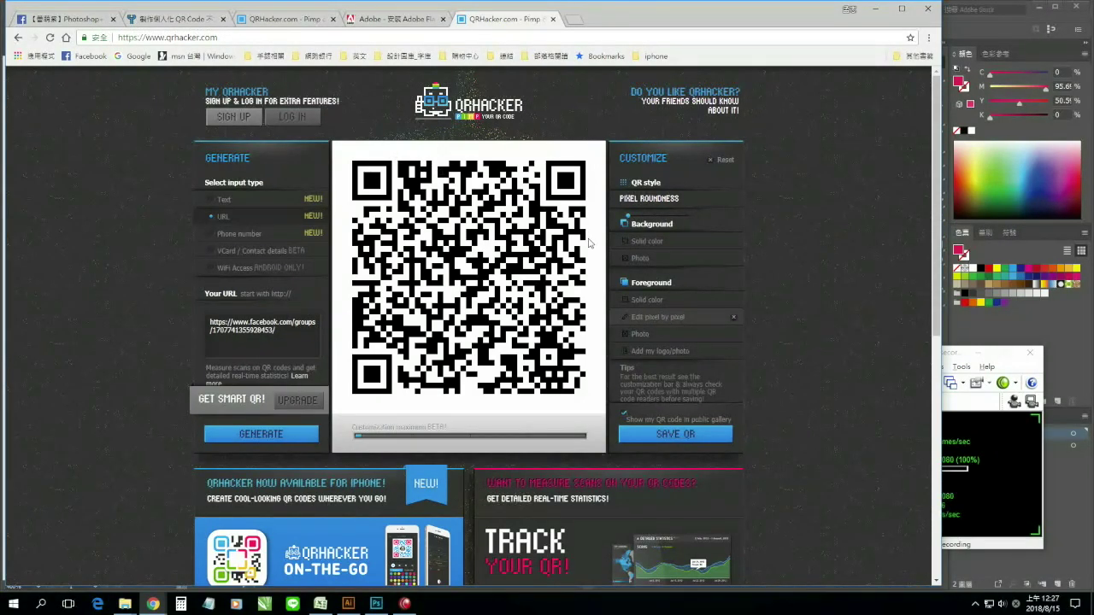
Step: Copy the Facebook group page's web address from the address bar
left_click(61, 18)
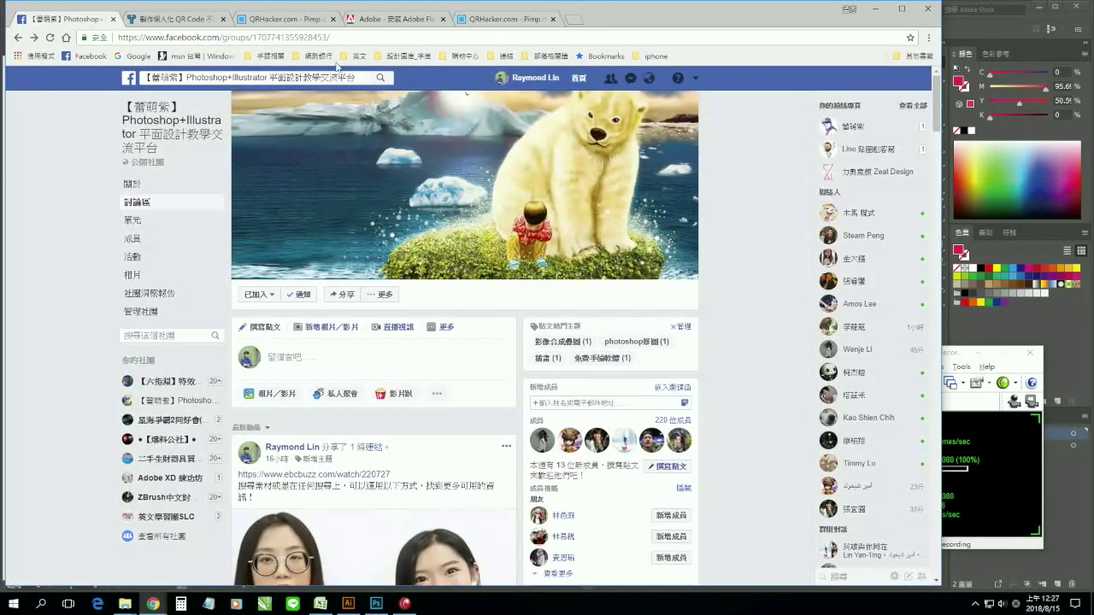
left_click(152, 37)
right_click(174, 39)
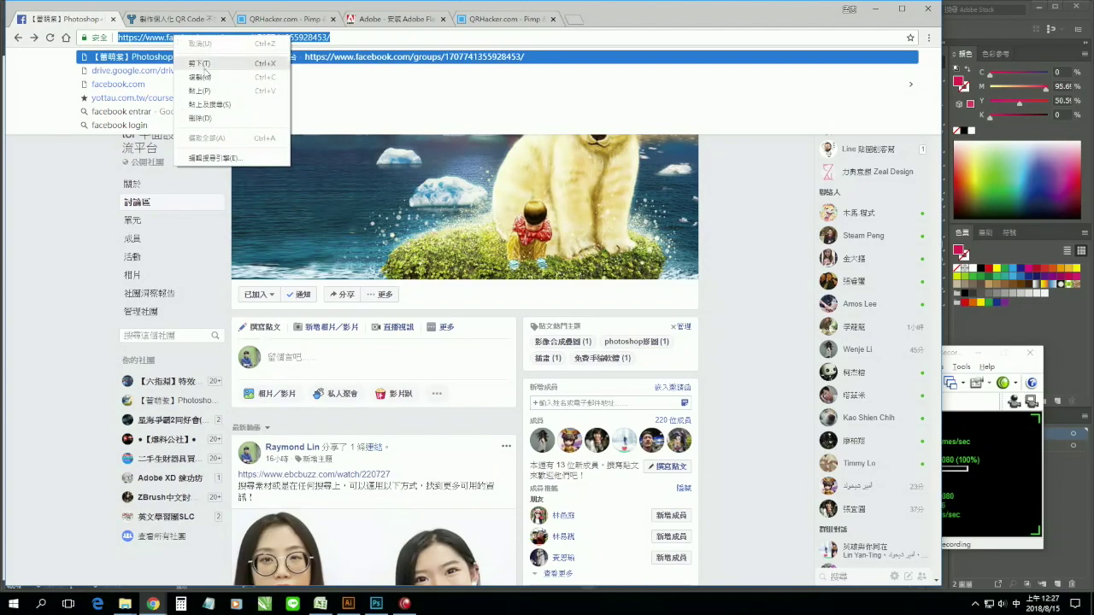
left_click(209, 77)
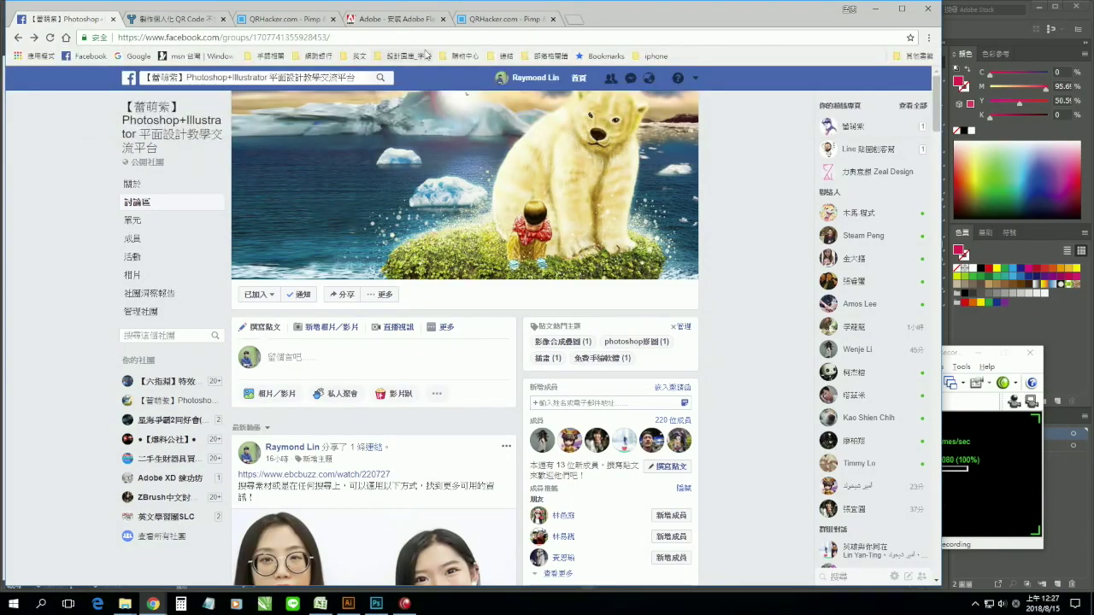
Step: Paste the group address into QRHacker's Your URL field and generate the code
left_click(496, 24)
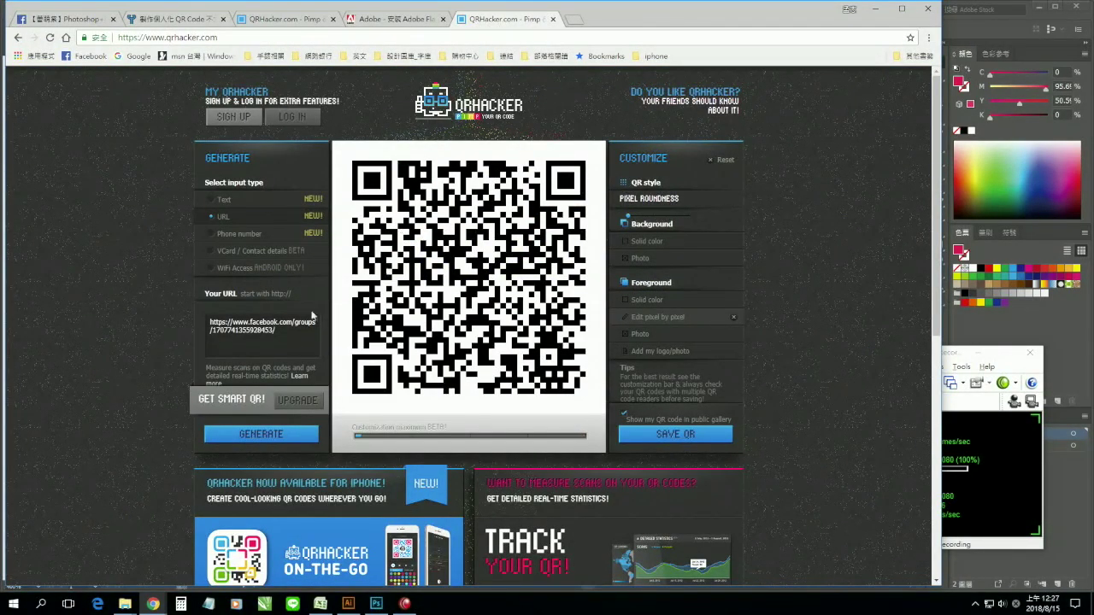
left_click_drag(301, 331, 187, 330)
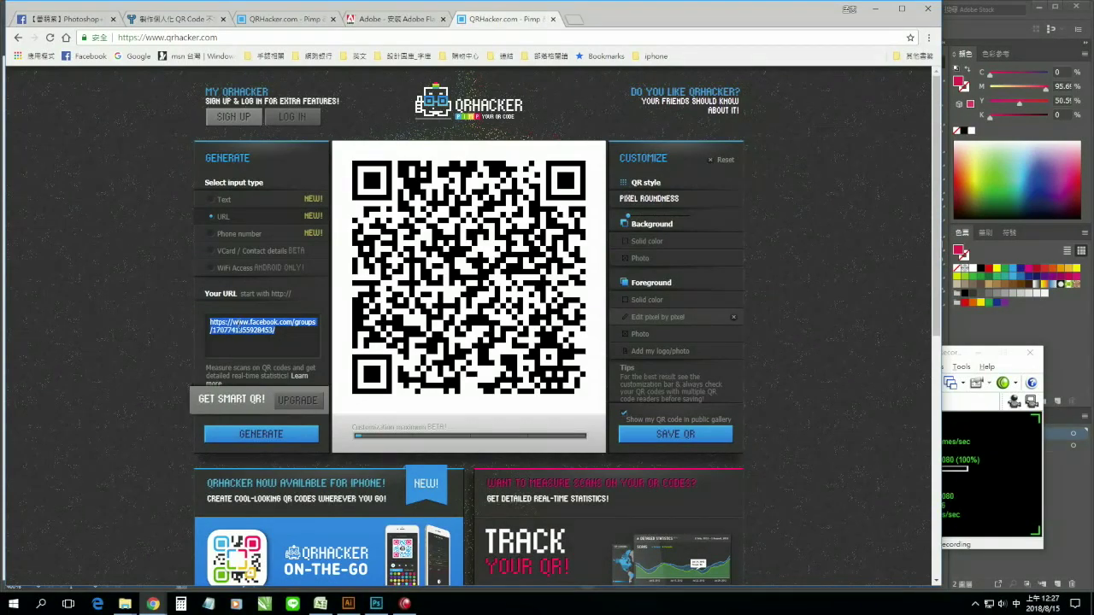
right_click(237, 320)
left_click(257, 359)
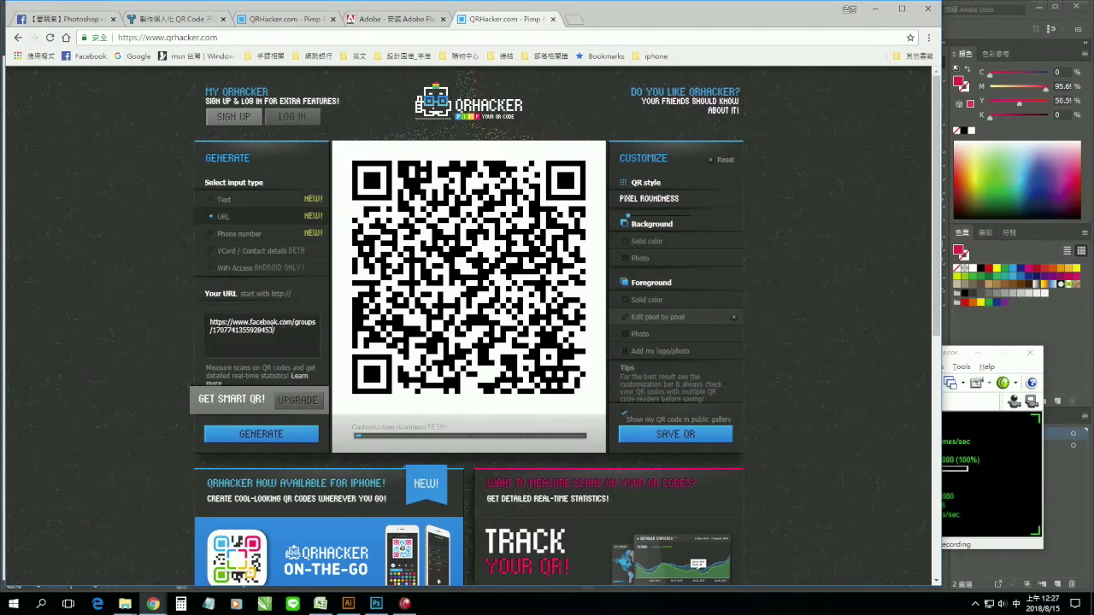
left_click(263, 441)
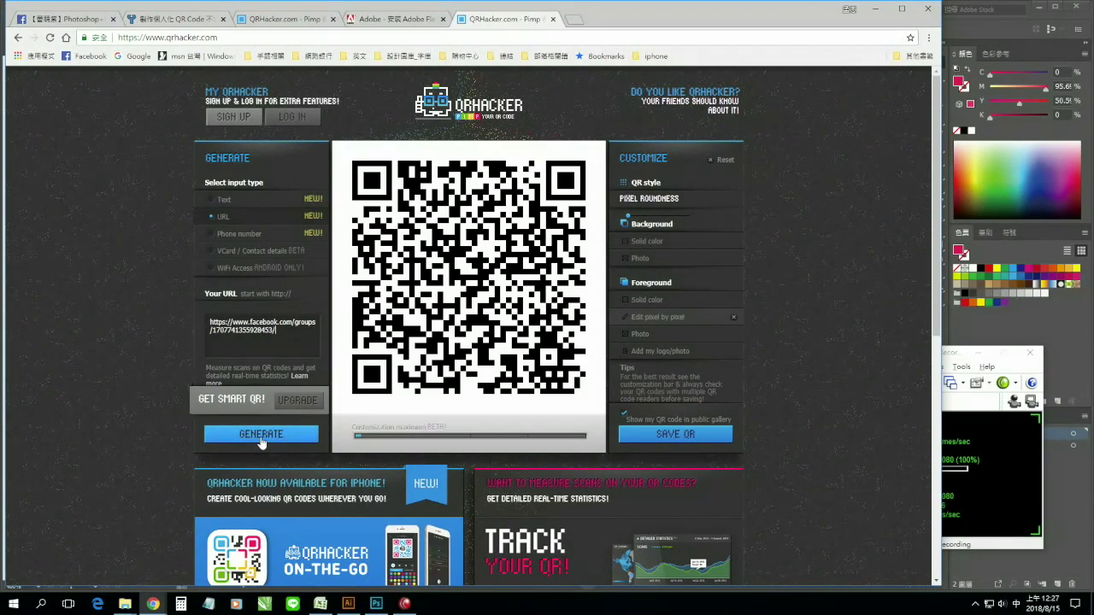
left_click(262, 442)
Step: Regenerate the QR code and open the Add my logo/photo panel under Foreground
left_click(266, 439)
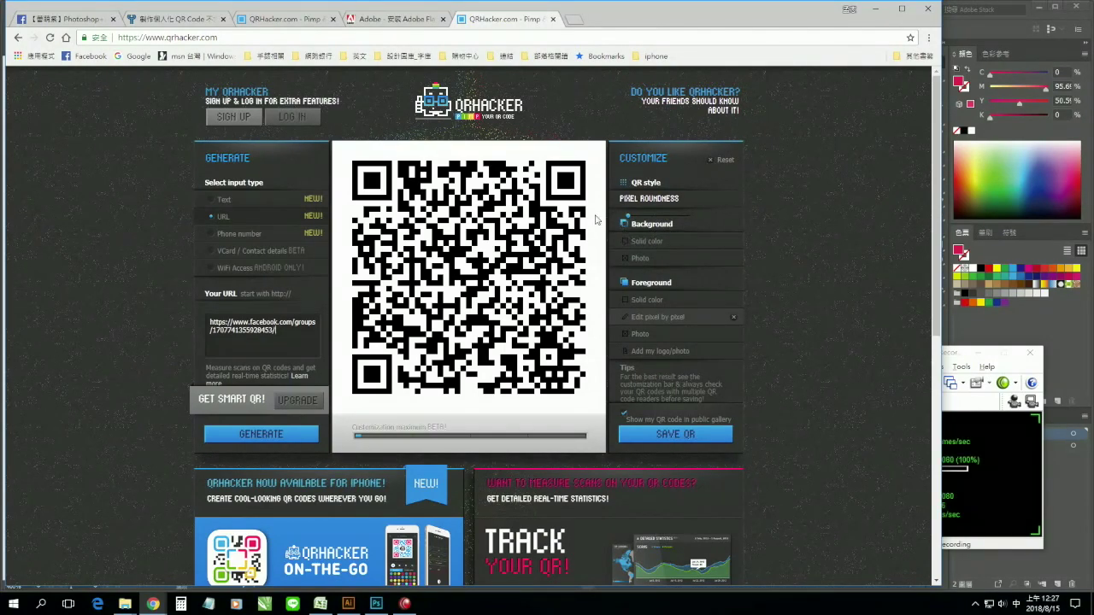
left_click(656, 353)
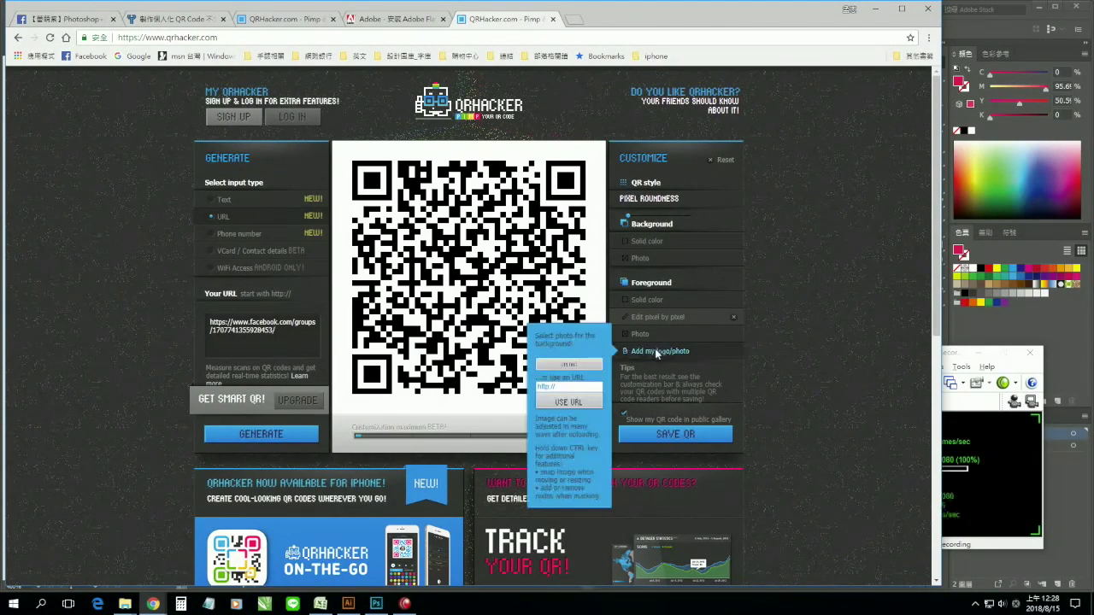
Step: Upload logo.jpg from the computer as the QR code's centre logo
left_click(570, 365)
left_click(325, 88)
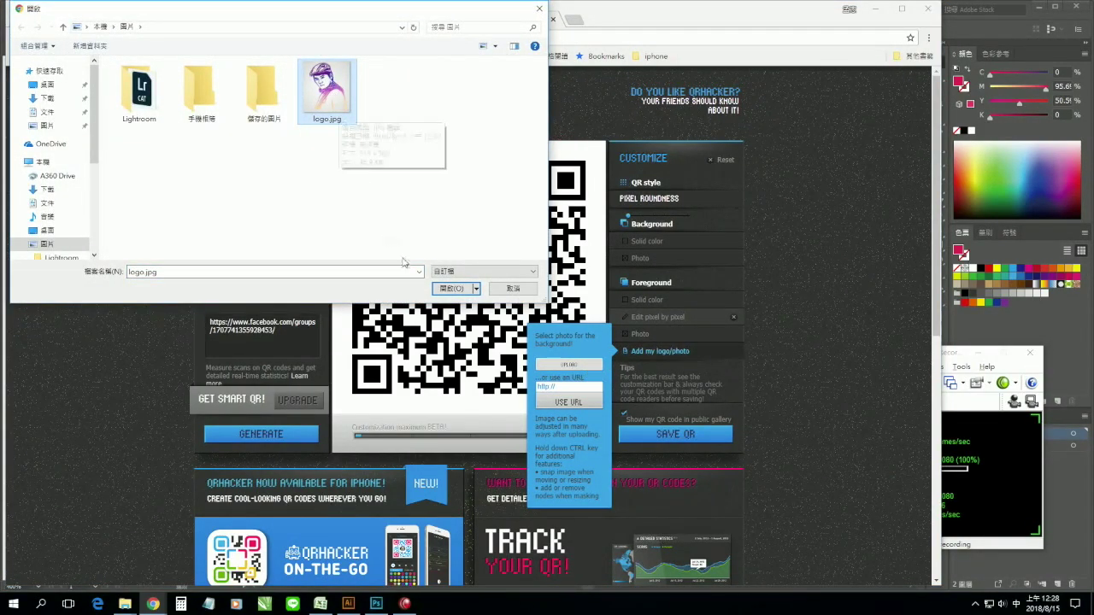
left_click(451, 288)
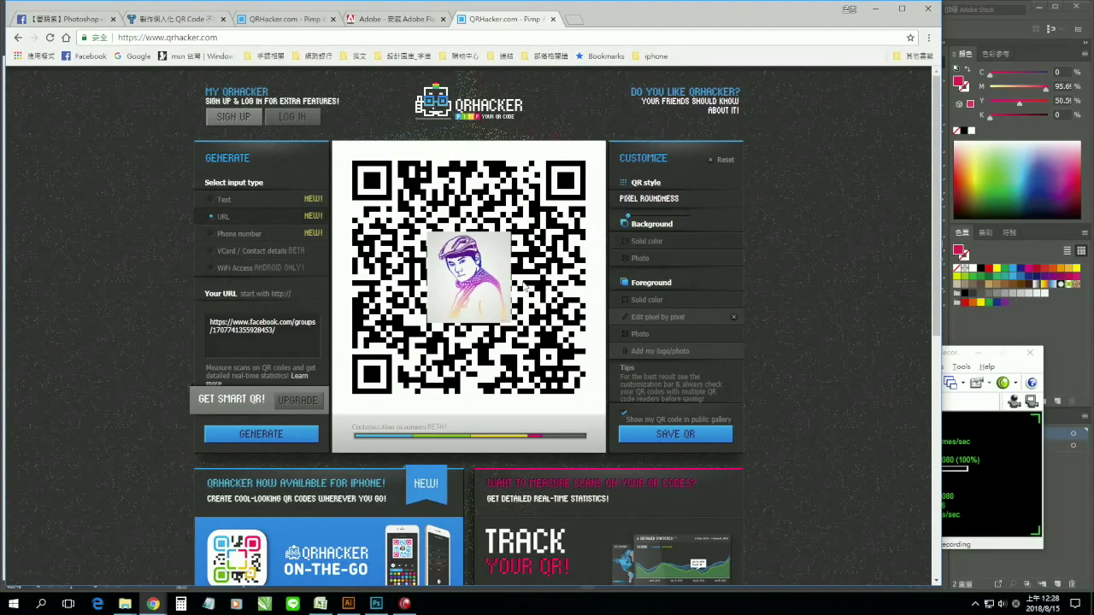
Step: Resize and recentre the logo until it is a small image over the code's middle
left_click(494, 254)
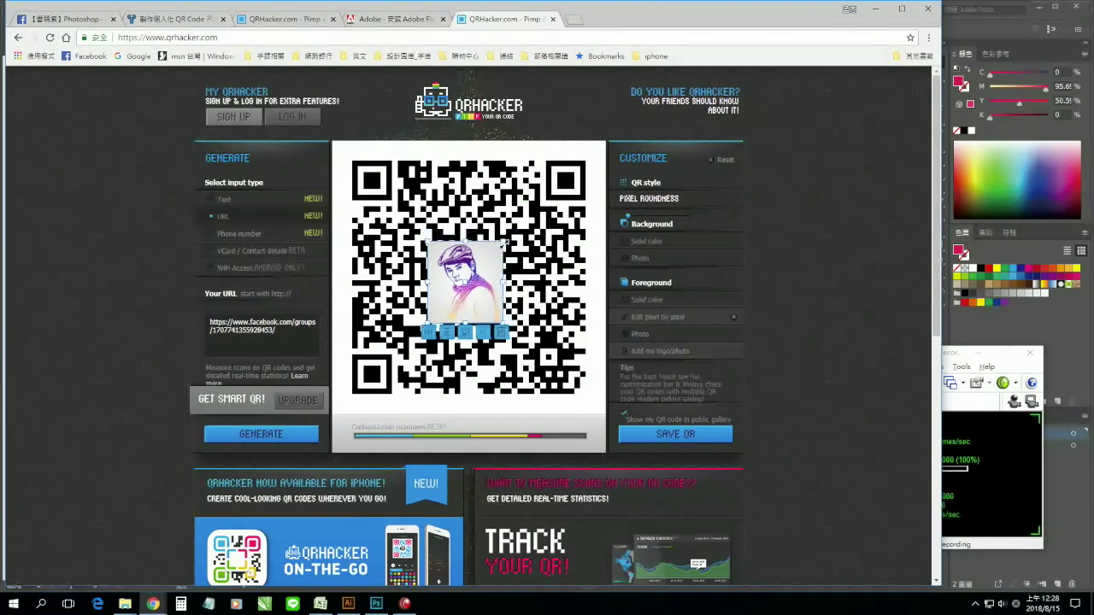
left_click_drag(512, 232, 481, 266)
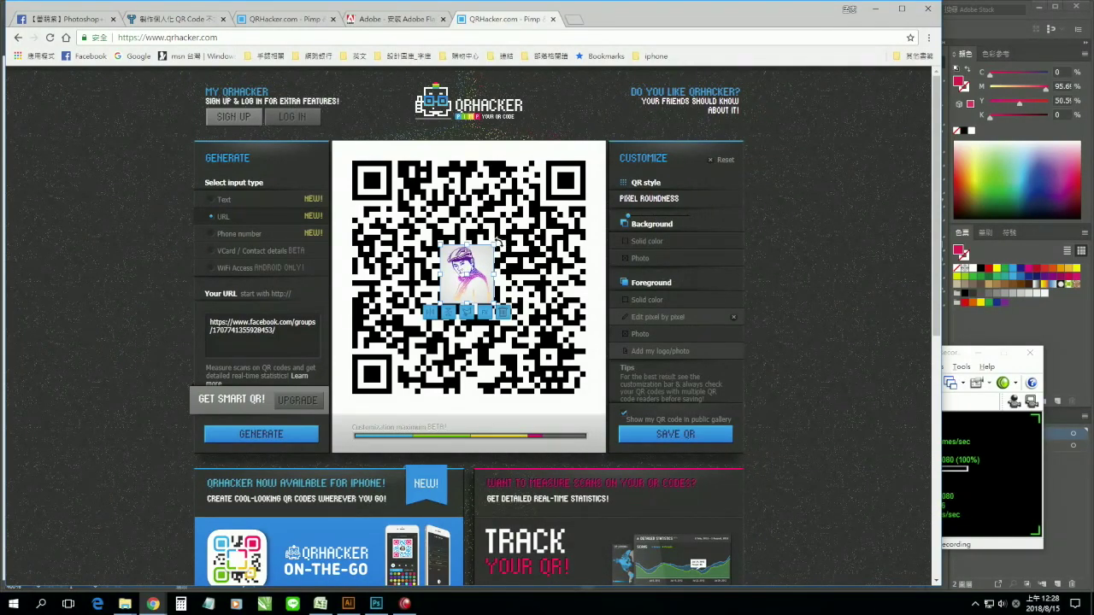
left_click_drag(494, 246, 551, 184)
left_click_drag(521, 247, 504, 270)
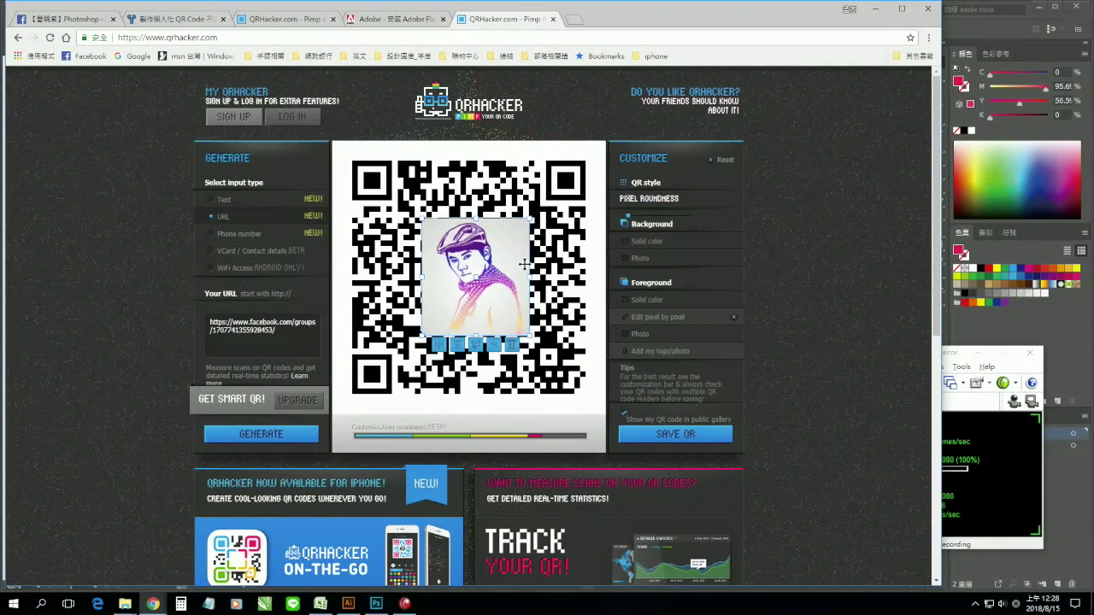
mouse_move(529, 216)
left_mouse_down()
mouse_move(479, 250)
mouse_move(484, 300)
mouse_move(485, 278)
mouse_move(465, 275)
mouse_move(474, 297)
left_mouse_up()
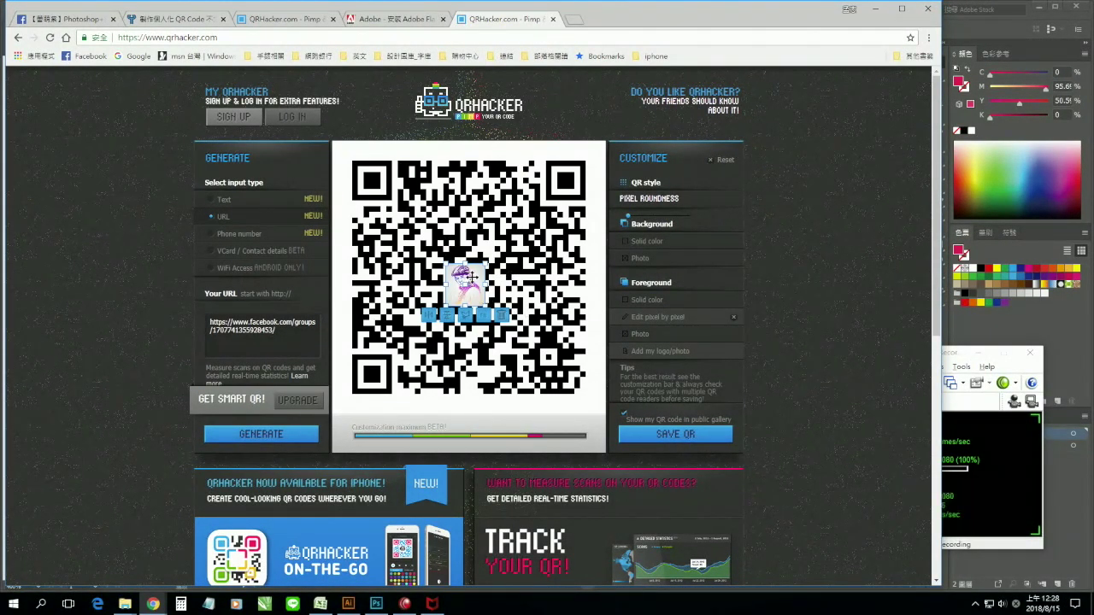
Step: Save the QR code as the image QRHacker.com.png and close the download popup
left_click(688, 443)
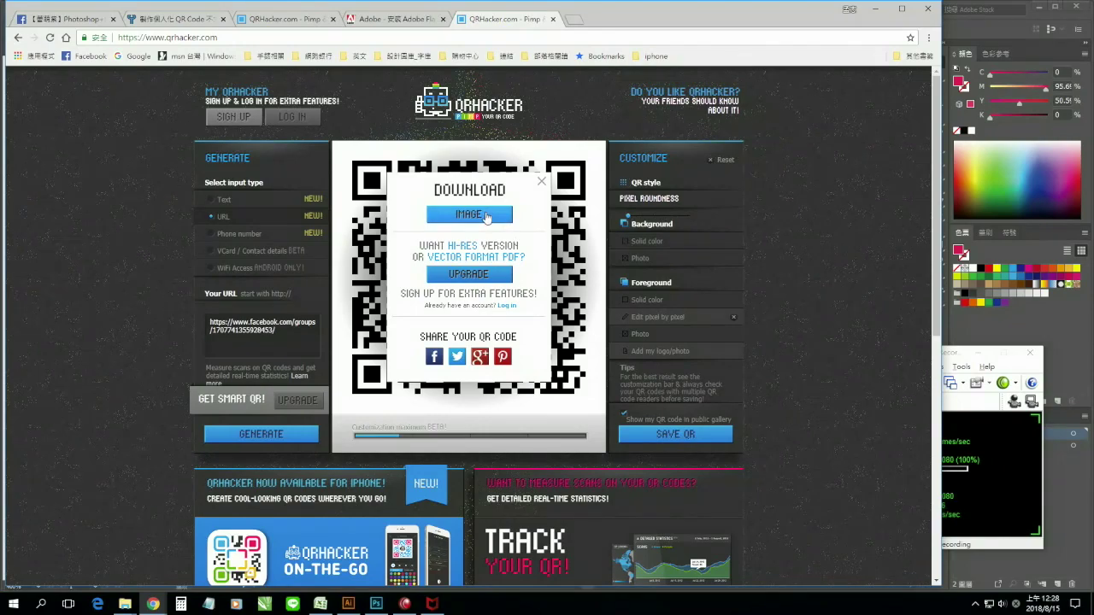
left_click(484, 218)
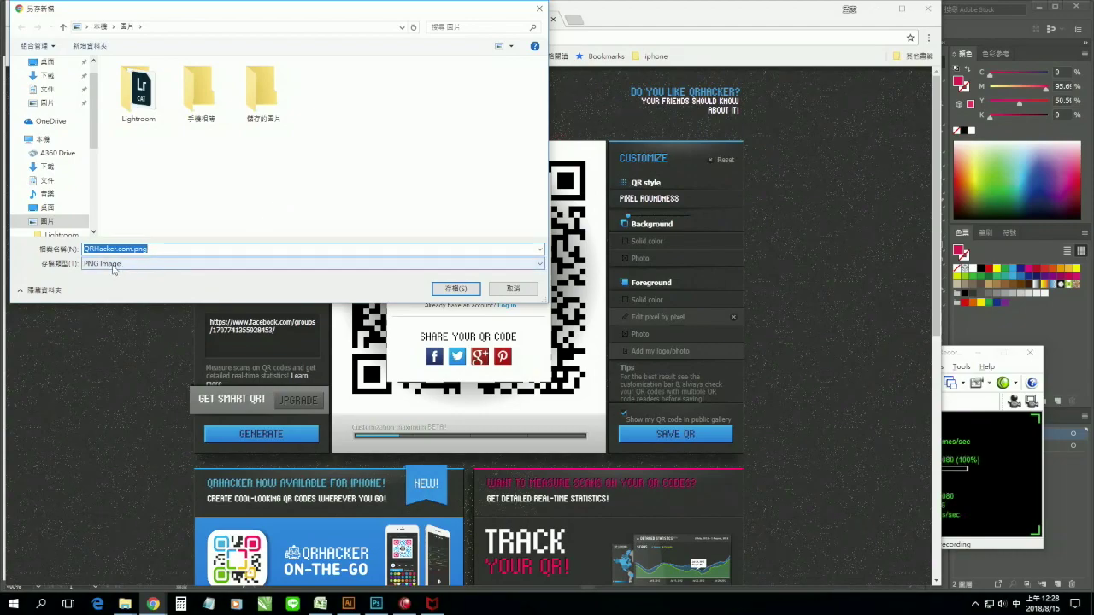
left_click(456, 289)
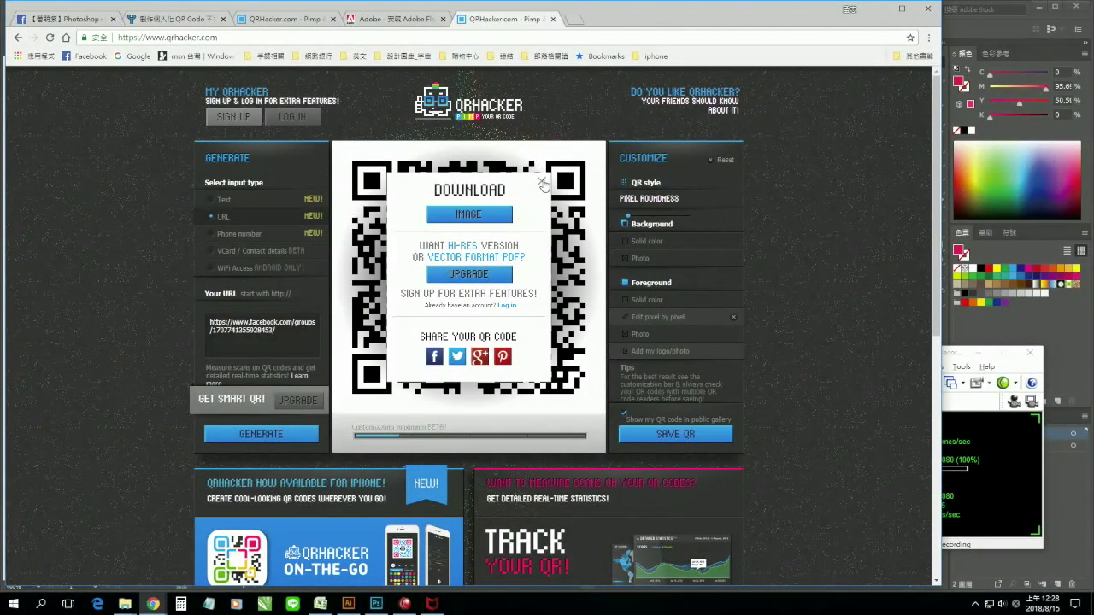
left_click(542, 183)
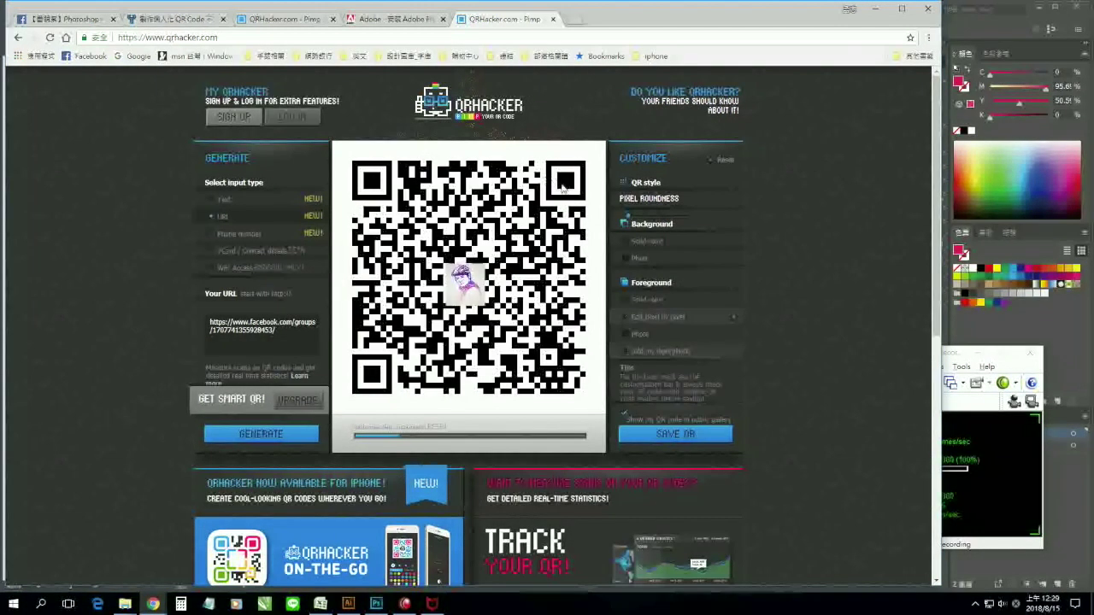
Step: In Photoshop's QR換色.psd, hide pink Layer 1 and make the Background layer active
left_click(376, 604)
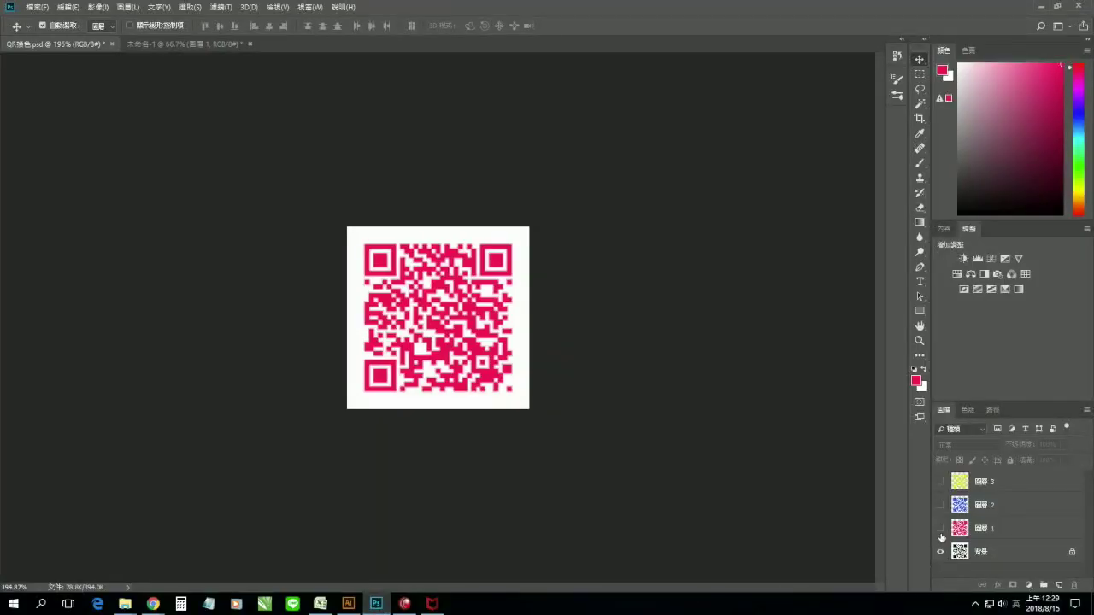
left_click(940, 529)
left_click(958, 547)
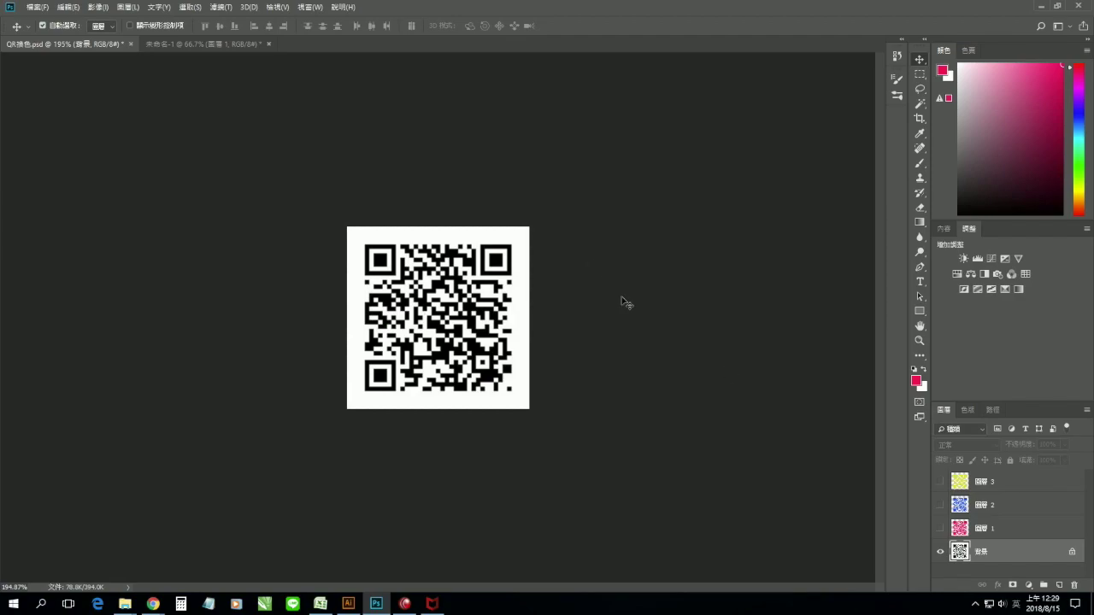
left_click(920, 103)
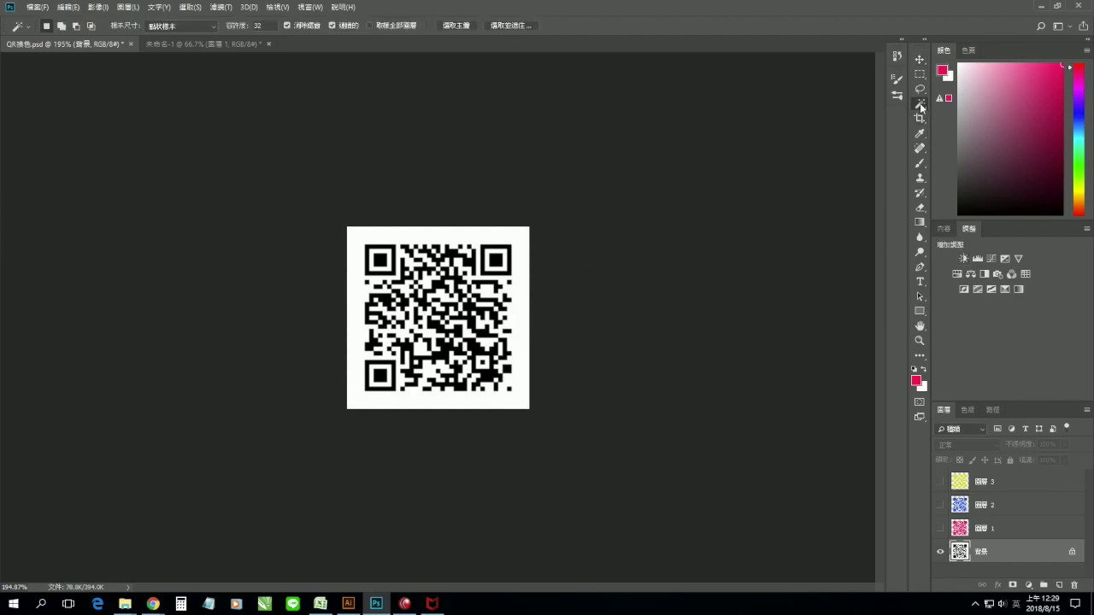
Step: Fill the Magic Wand–selected black QR modules with pink on a new layer
left_click(496, 260)
key("ctrl+d")
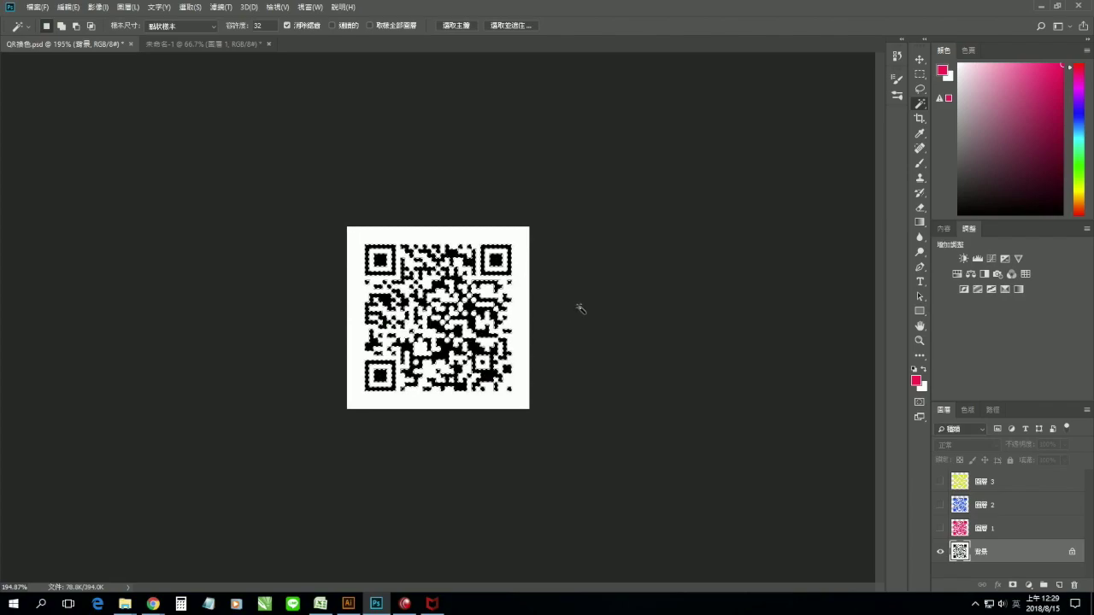
left_click(1059, 585)
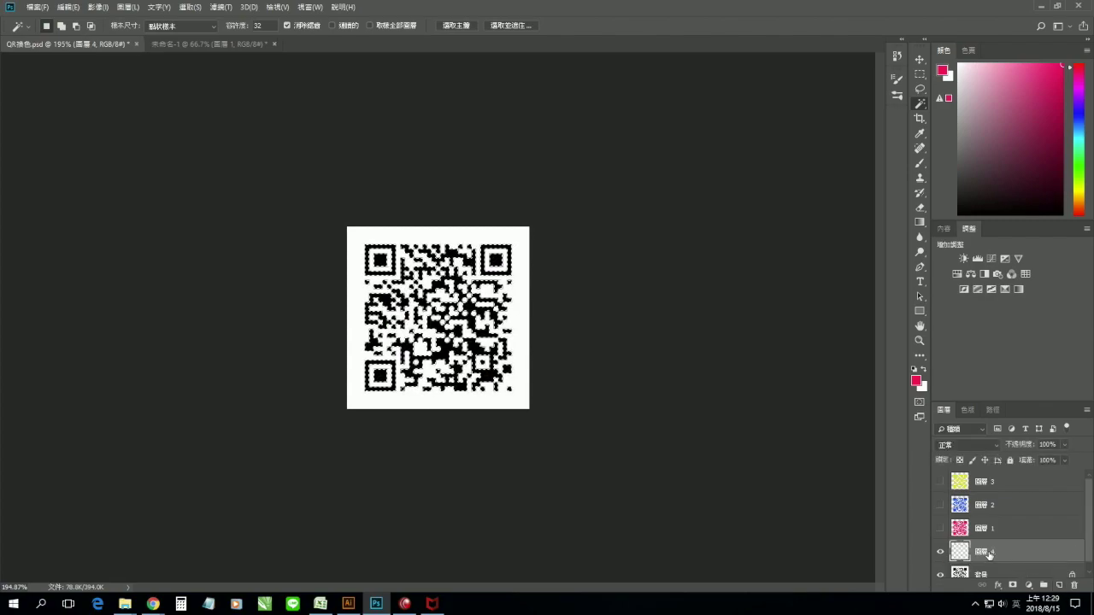
left_click(1051, 70)
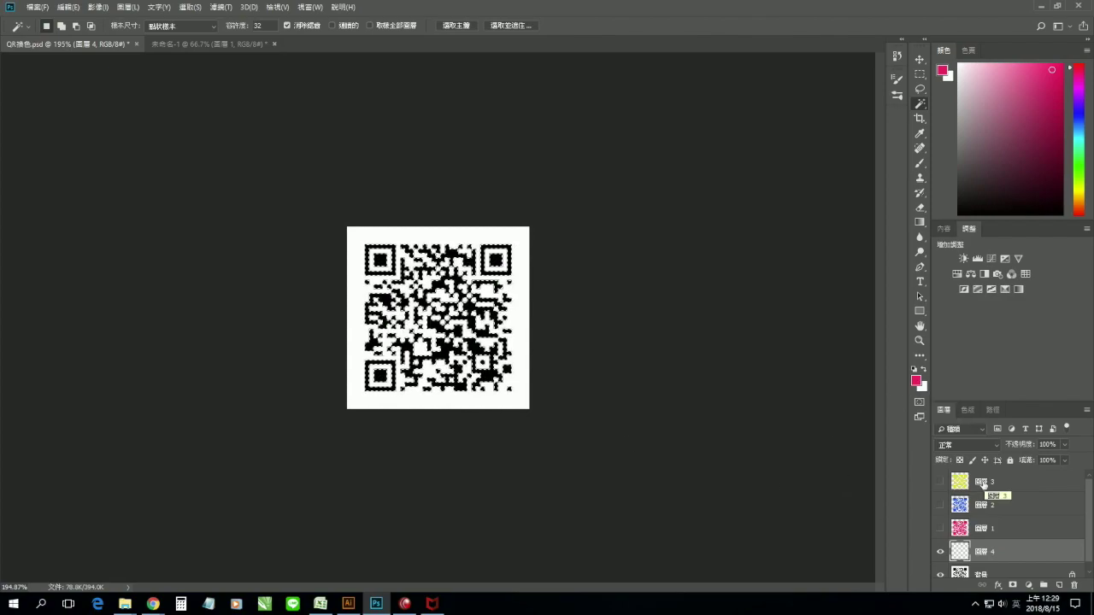
key("alt+BackSpace")
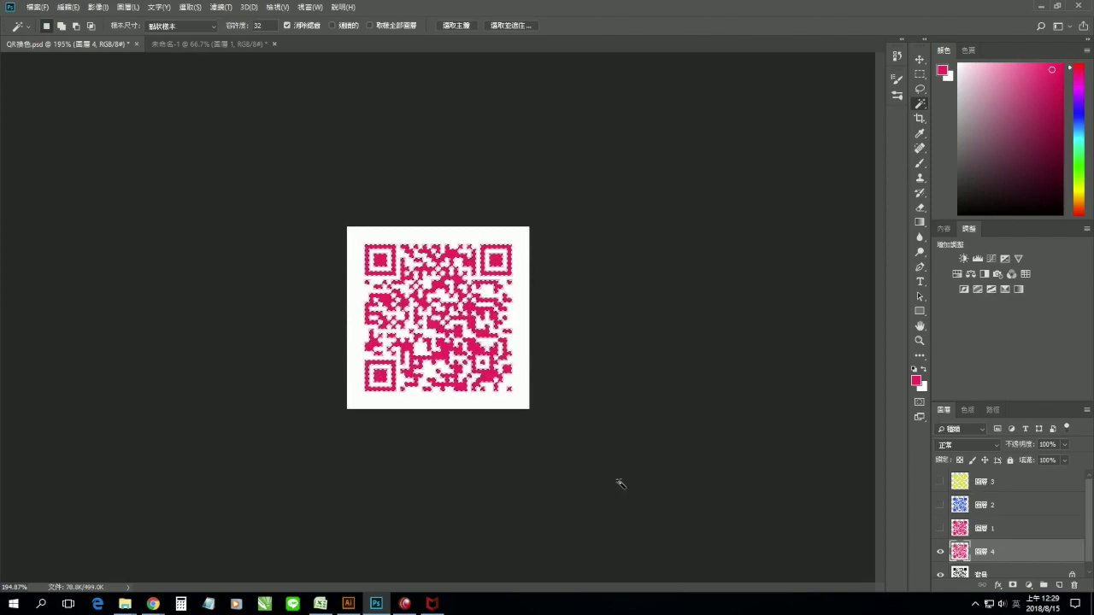
key("ctrl+d")
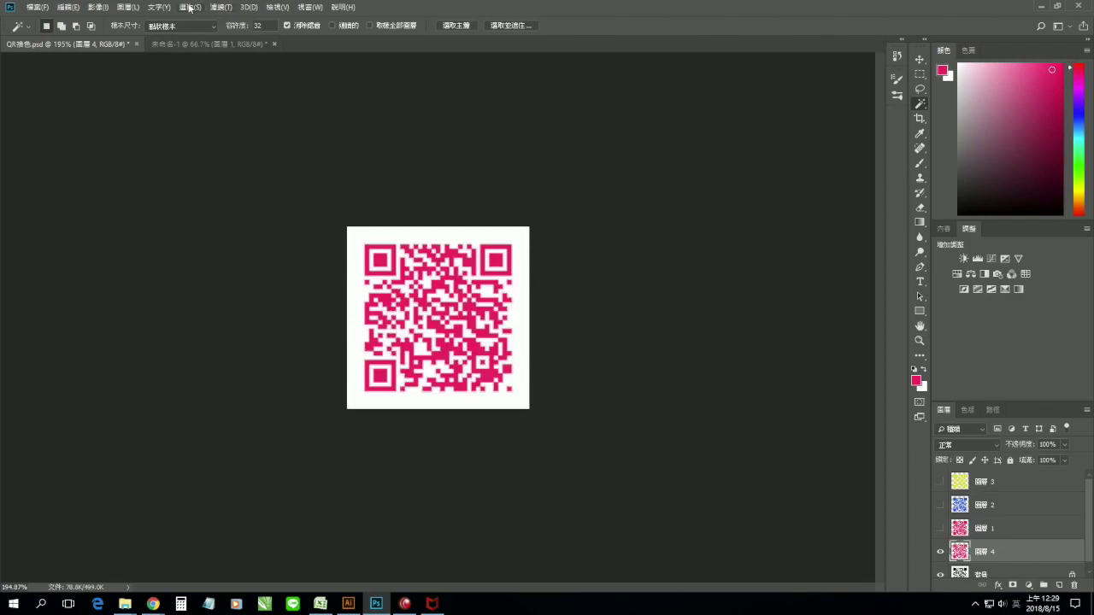
Step: Look through the Select menu, then switch to the gift-box artwork in Illustrator
left_click(190, 6)
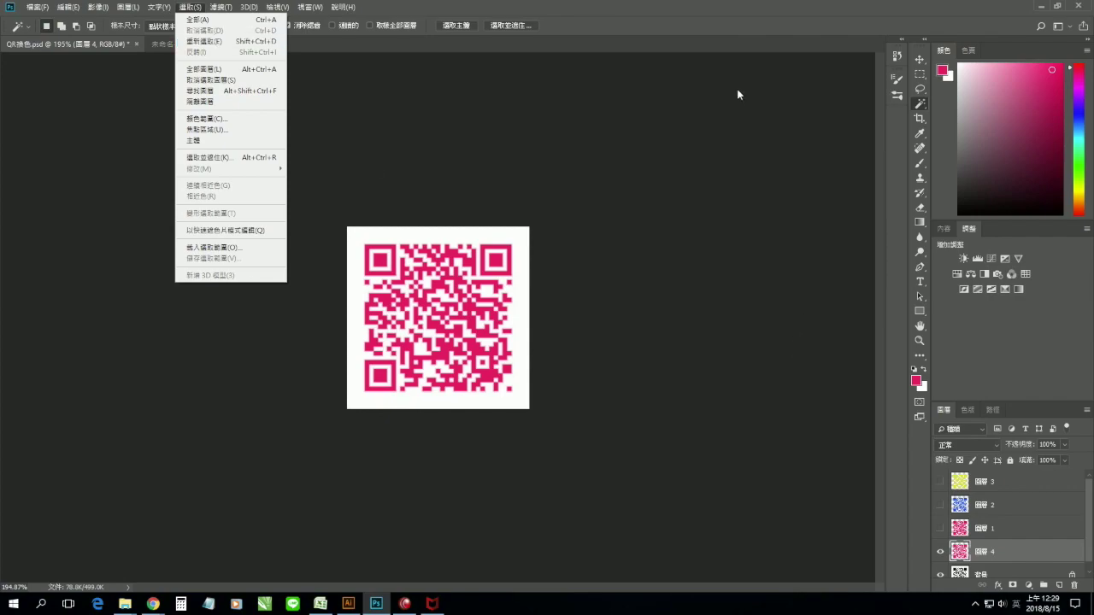
left_click(670, 126)
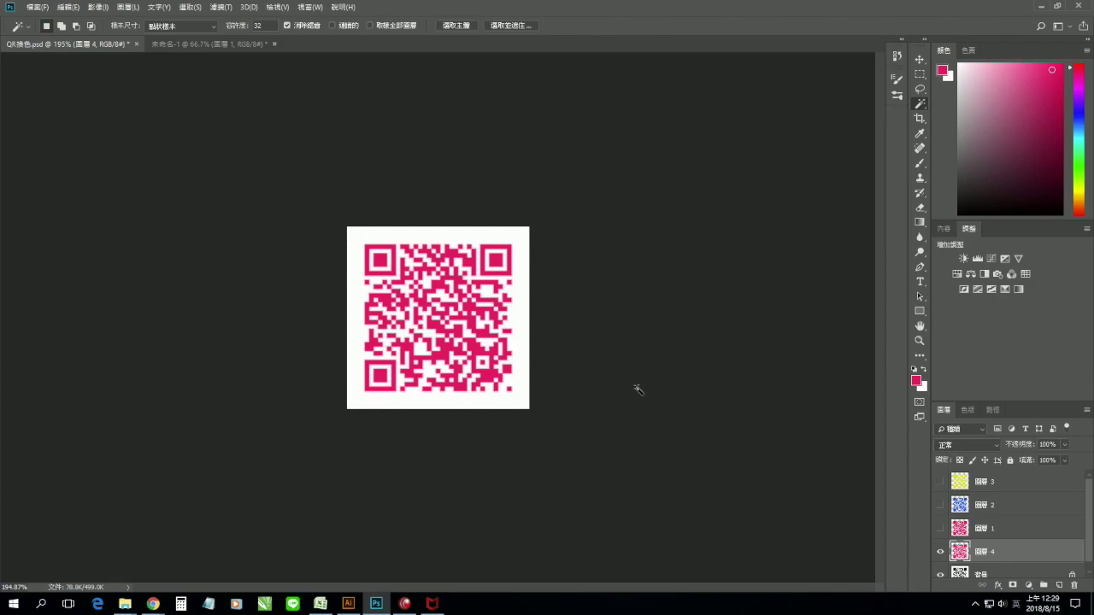
left_click(350, 607)
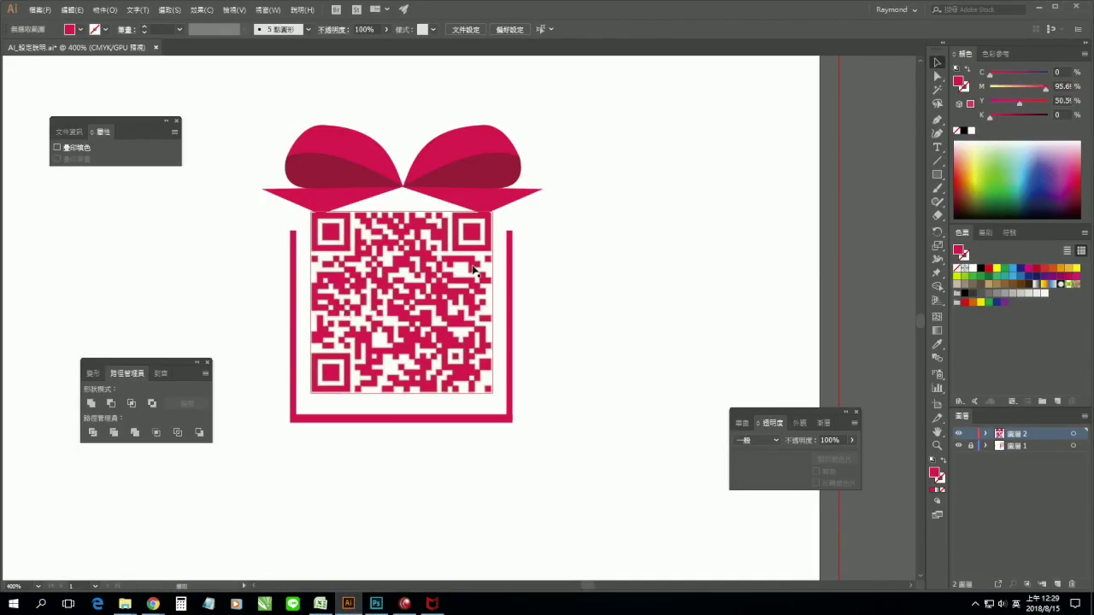
Step: Inspect the gift box's bow and clipped QR group, then return to Photoshop
left_click(471, 164)
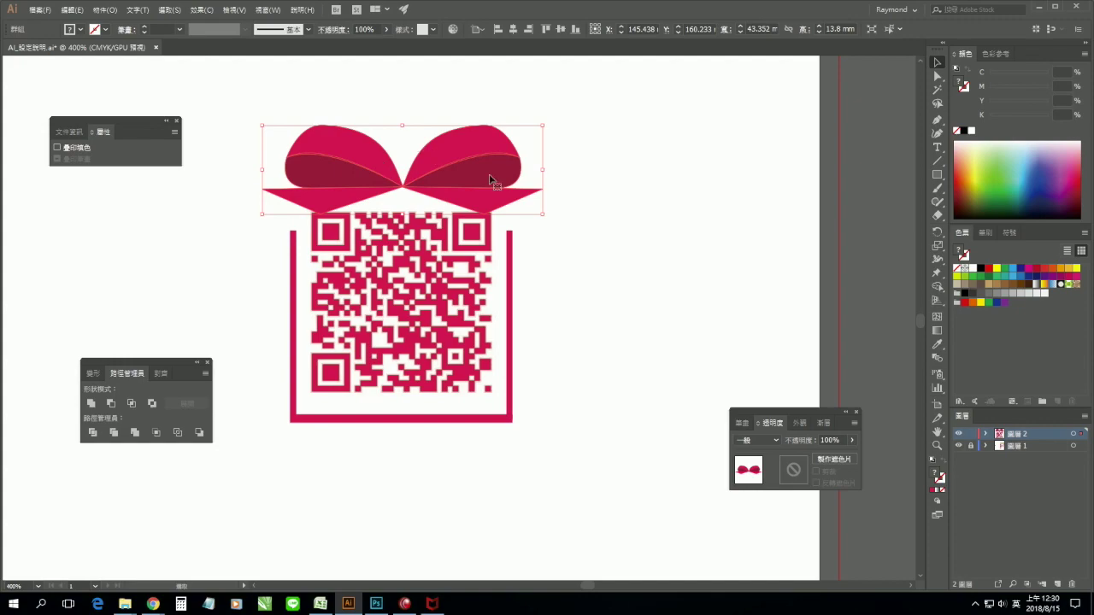
left_click(384, 253)
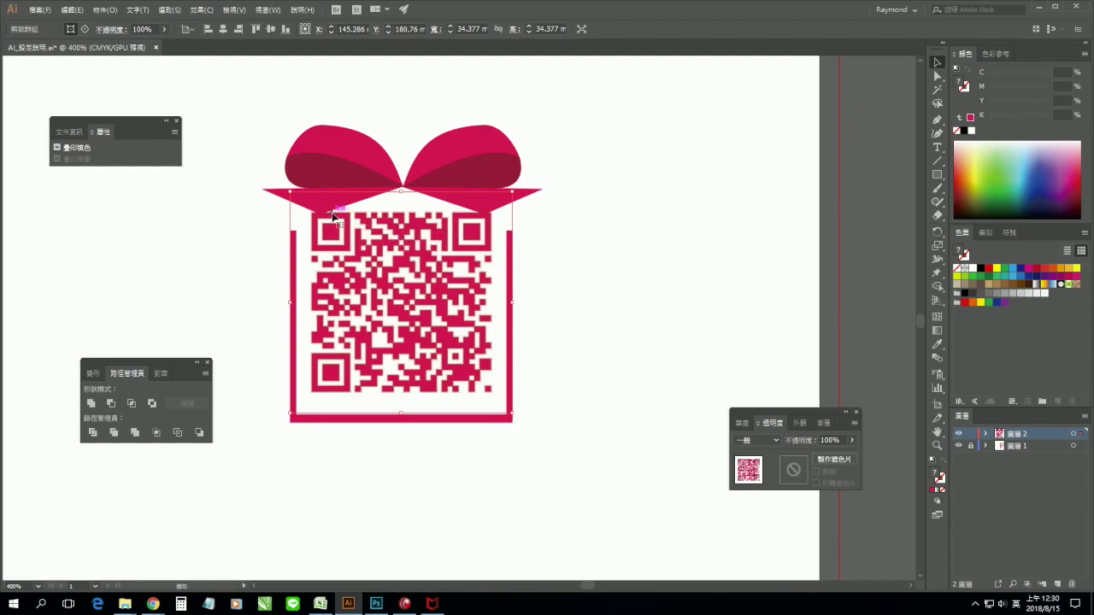
left_click(648, 258)
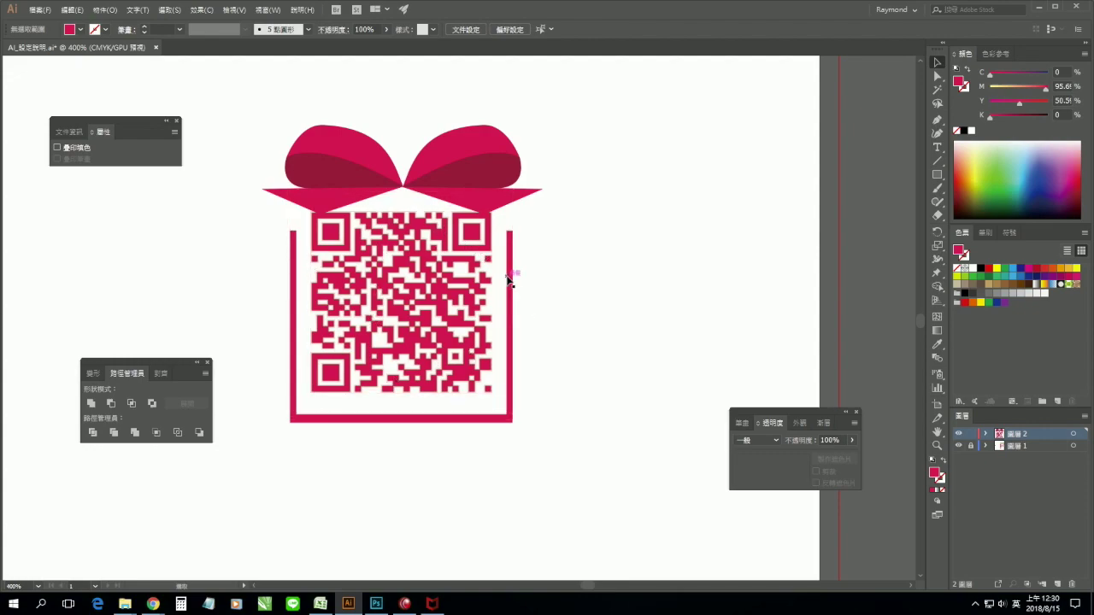
left_click(376, 603)
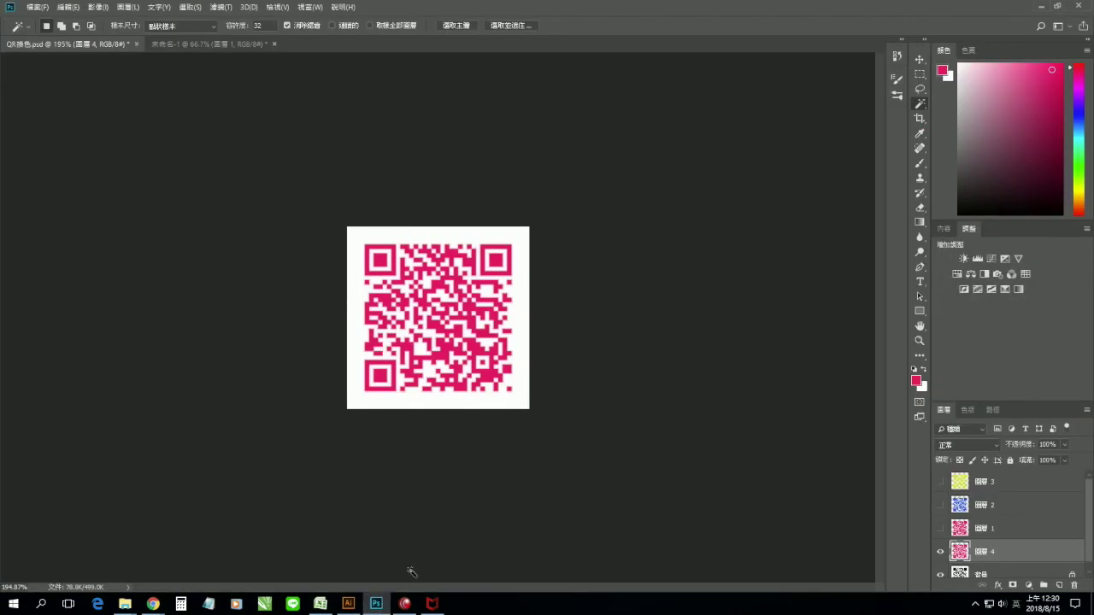
Step: Preview the yellow, blue and pink layer-1 QR code versions in turn to compare colours
left_click(941, 483)
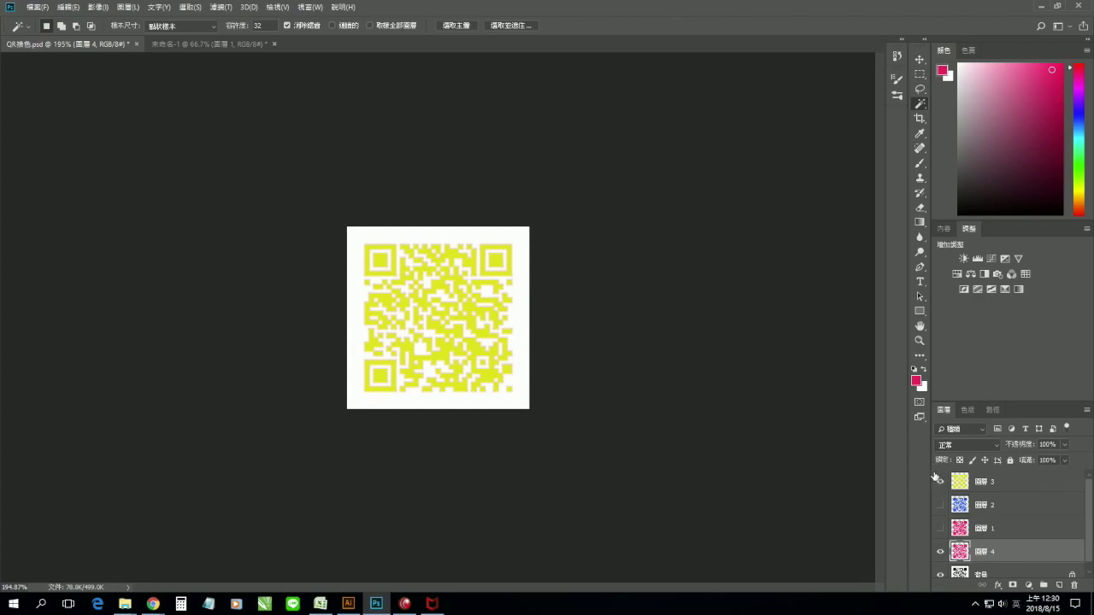
left_click(941, 483)
left_click(940, 505)
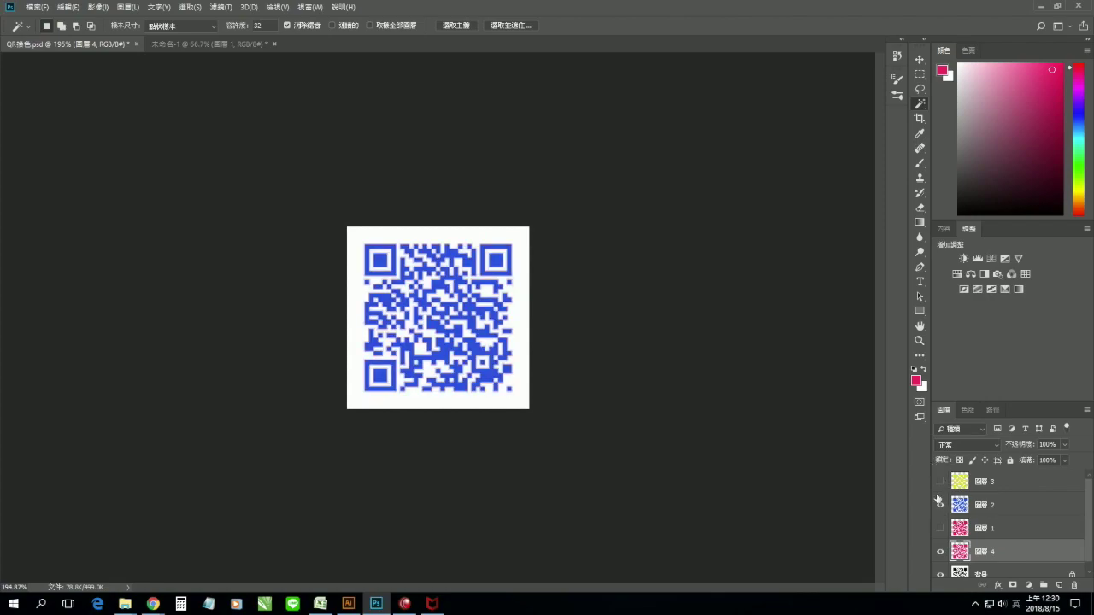
left_click(941, 528)
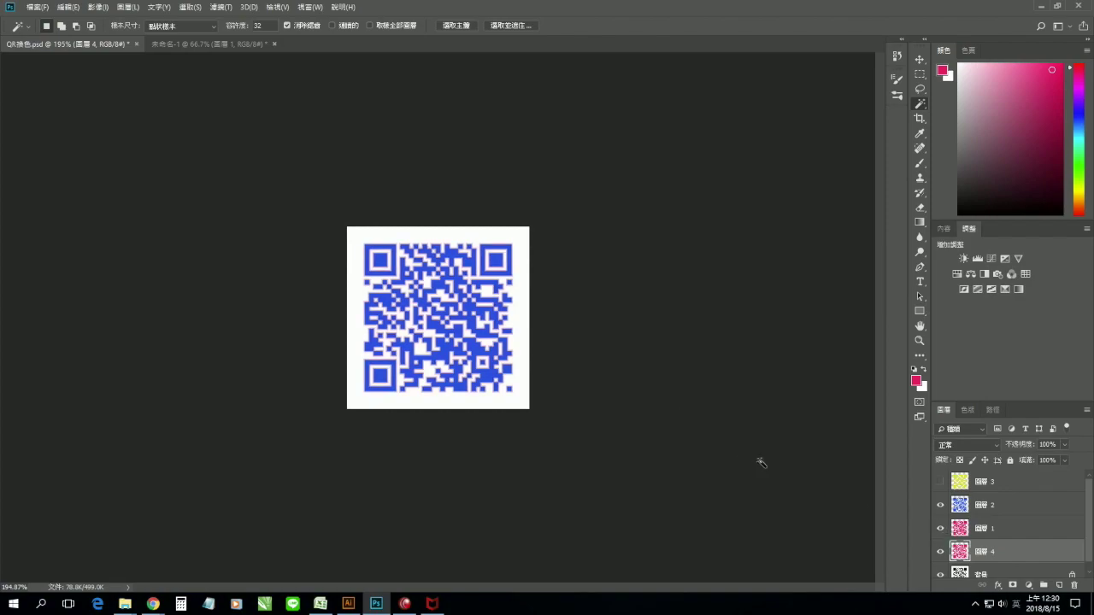
Step: Hide both pink QR layers and bring Illustrator's gift-box artwork back to the front
left_click(942, 553)
left_click(941, 530)
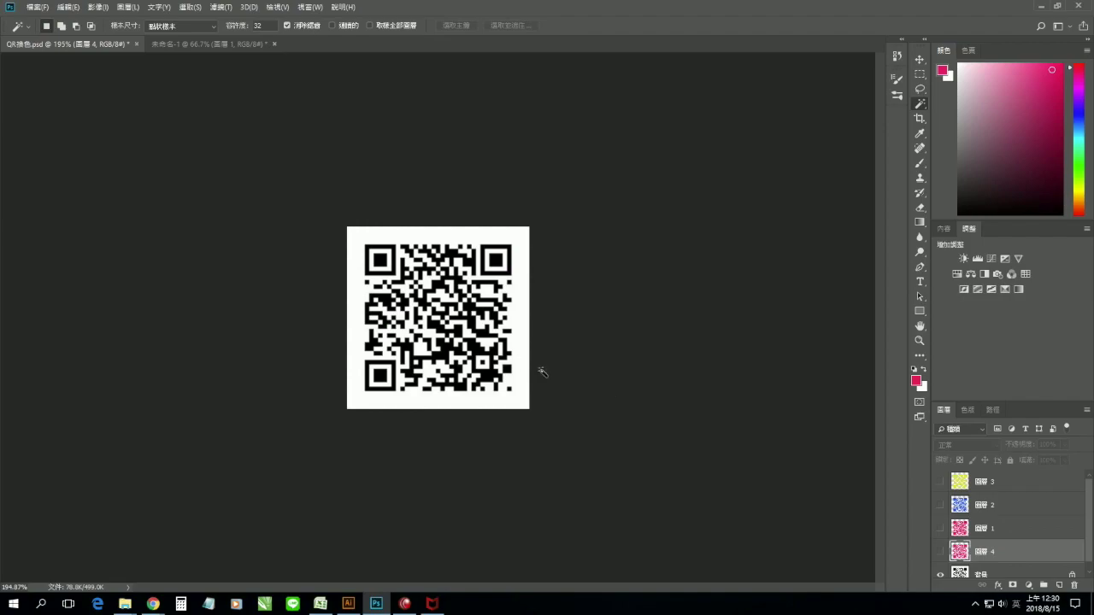
left_click(348, 603)
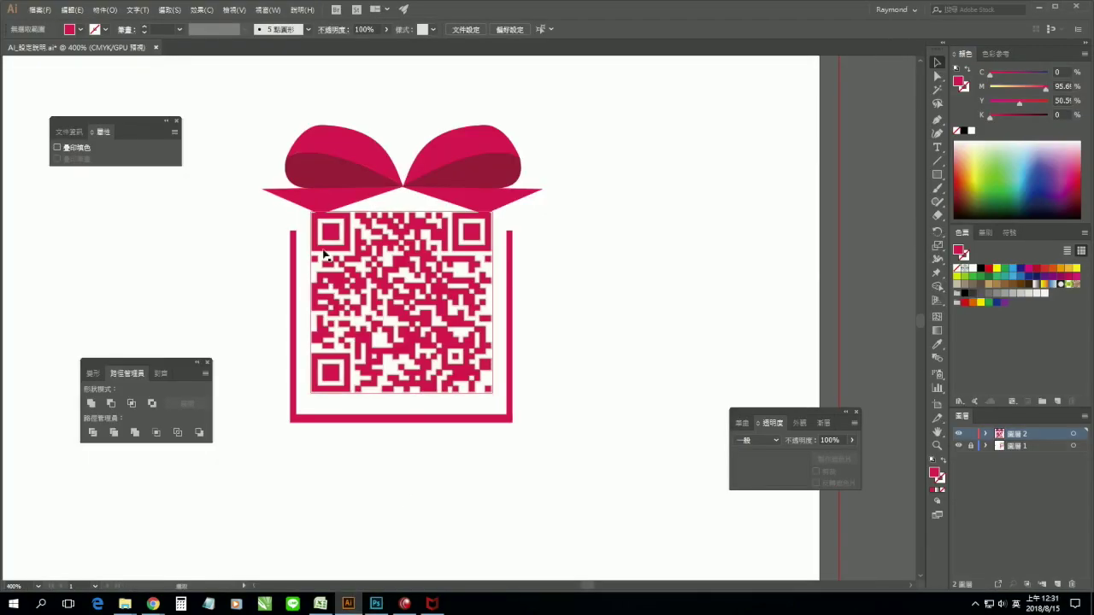
left_click(459, 183)
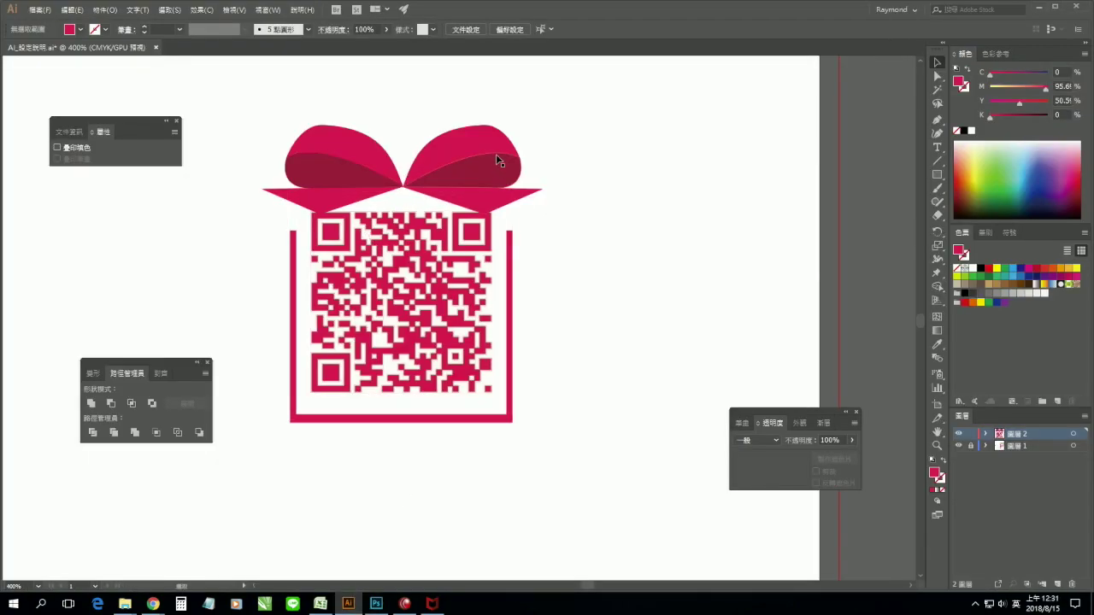